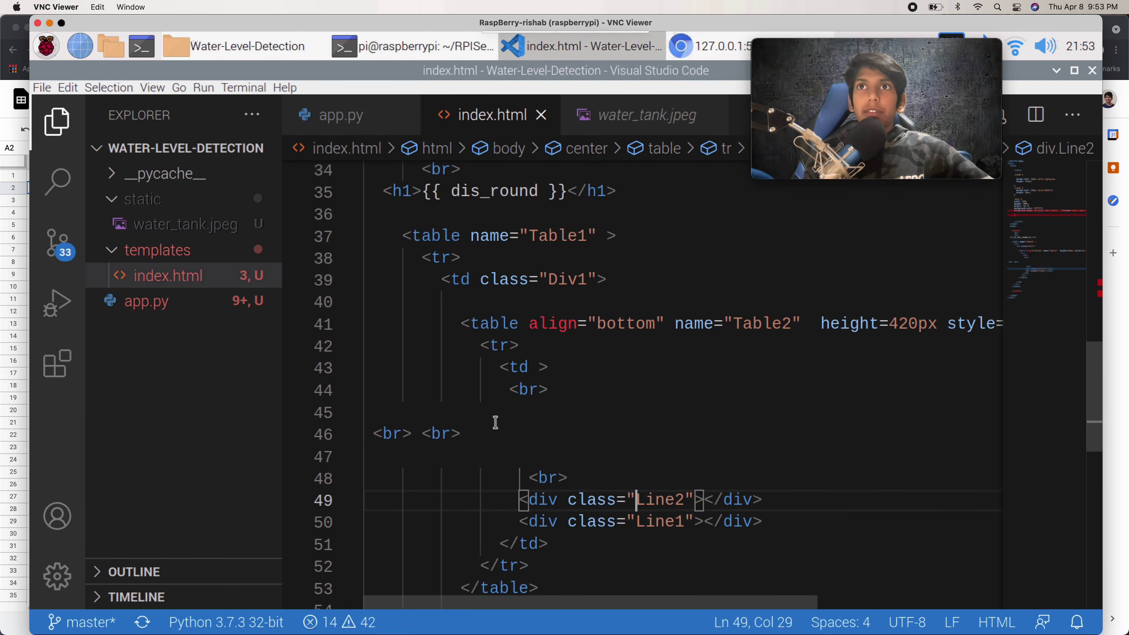
Examine the height values of the .Line2 and .Line1 style rules in index.html.
scroll(495, 423, "up", 1)
scroll(495, 422, "up", 2)
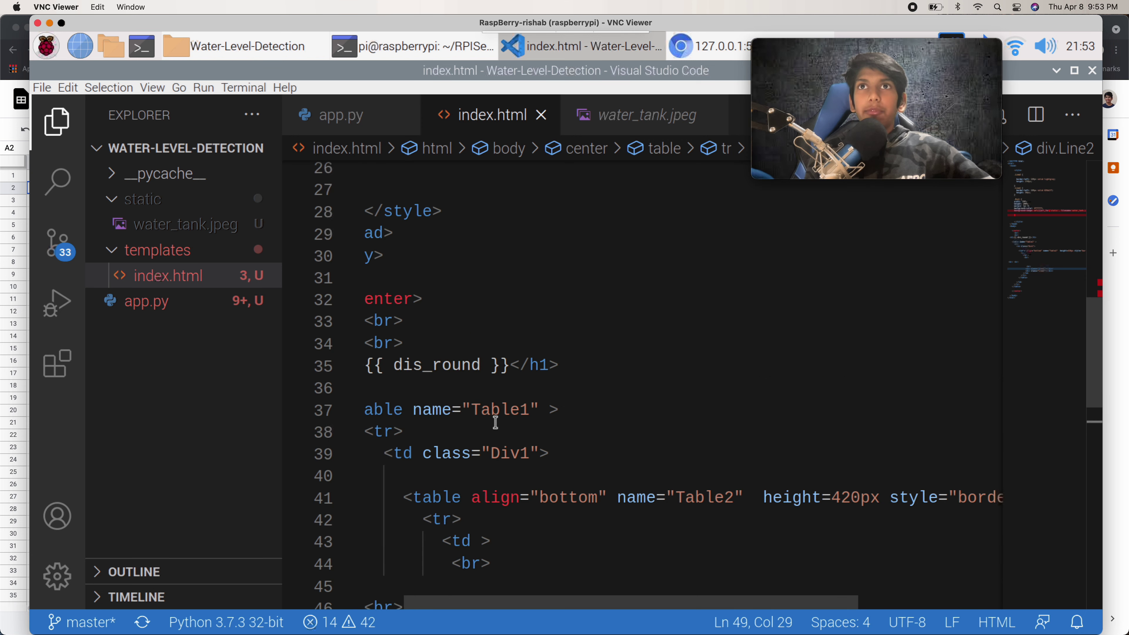
scroll(495, 423, "up", 10)
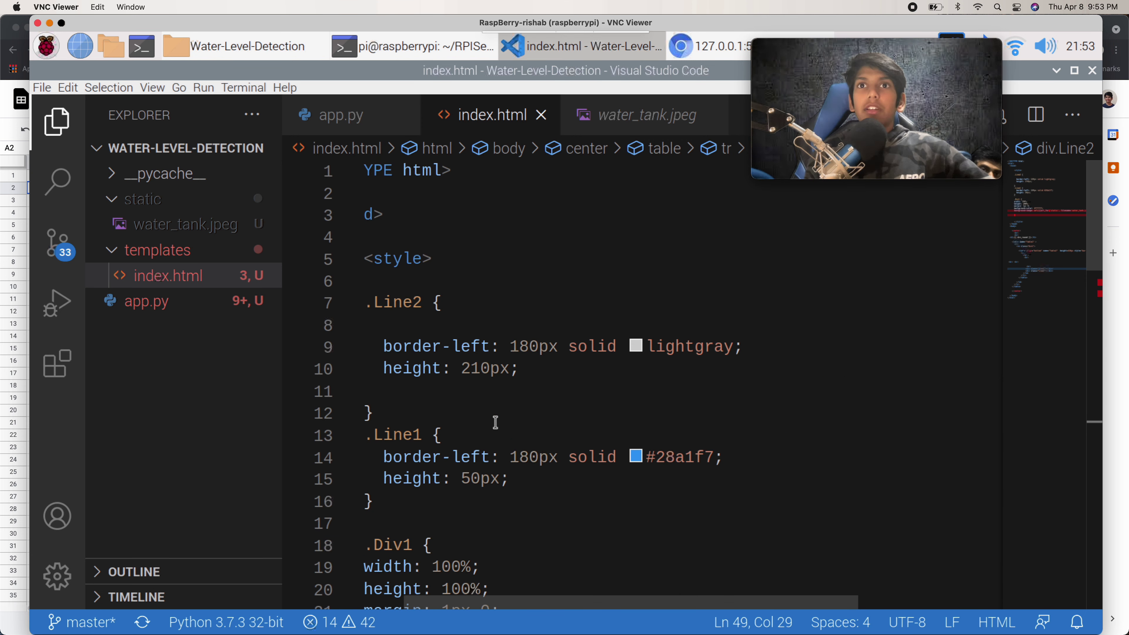
double_click(471, 368)
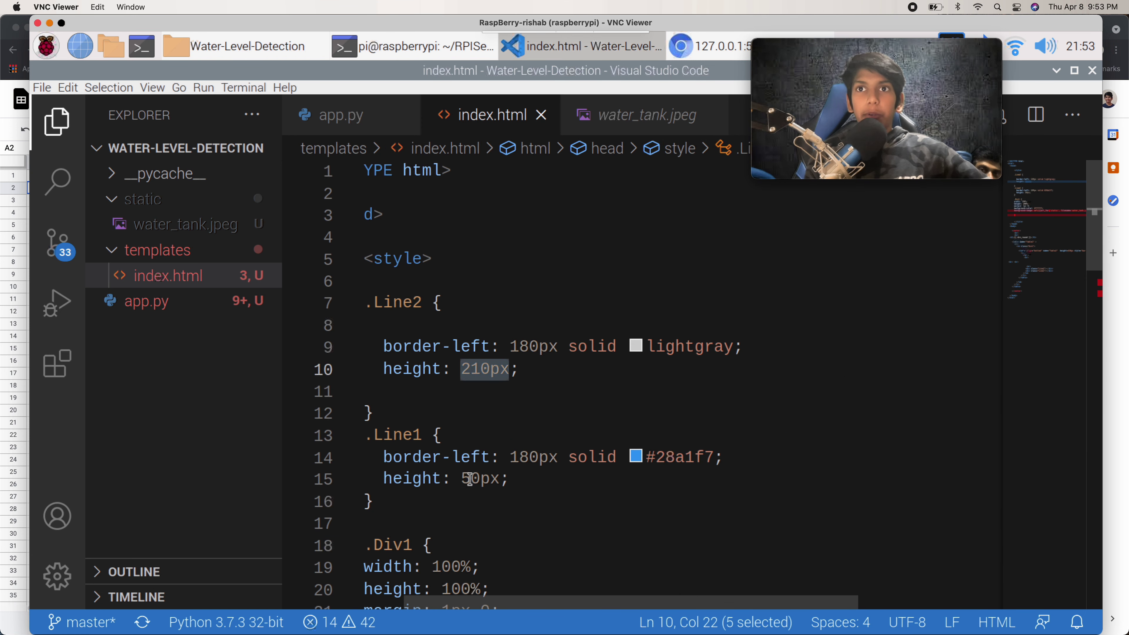
double_click(469, 479)
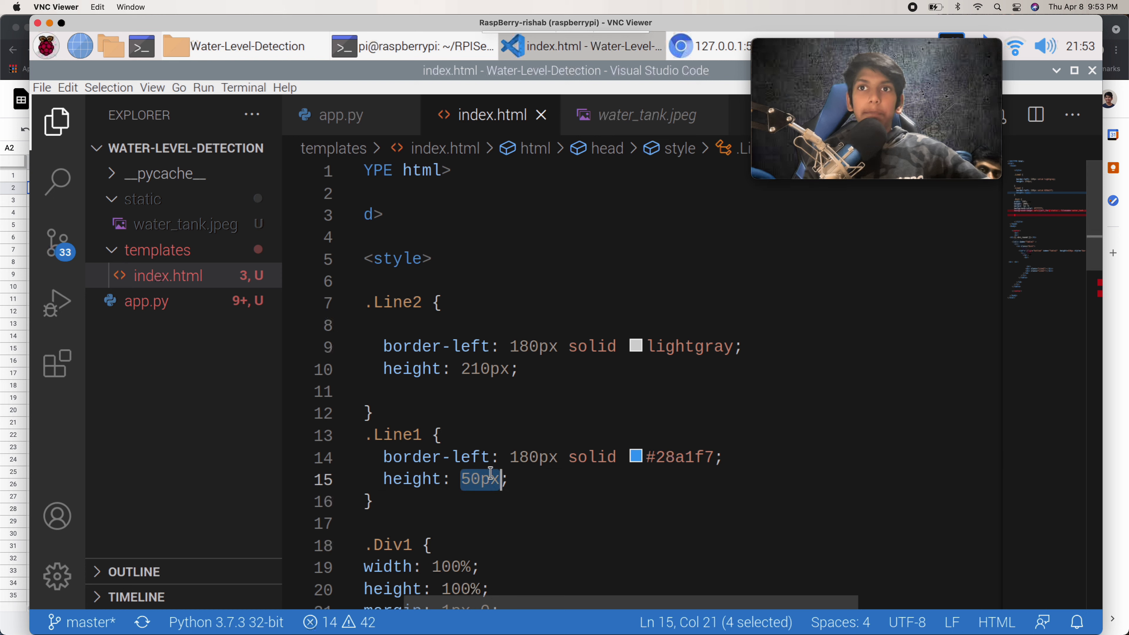
left_click(528, 477)
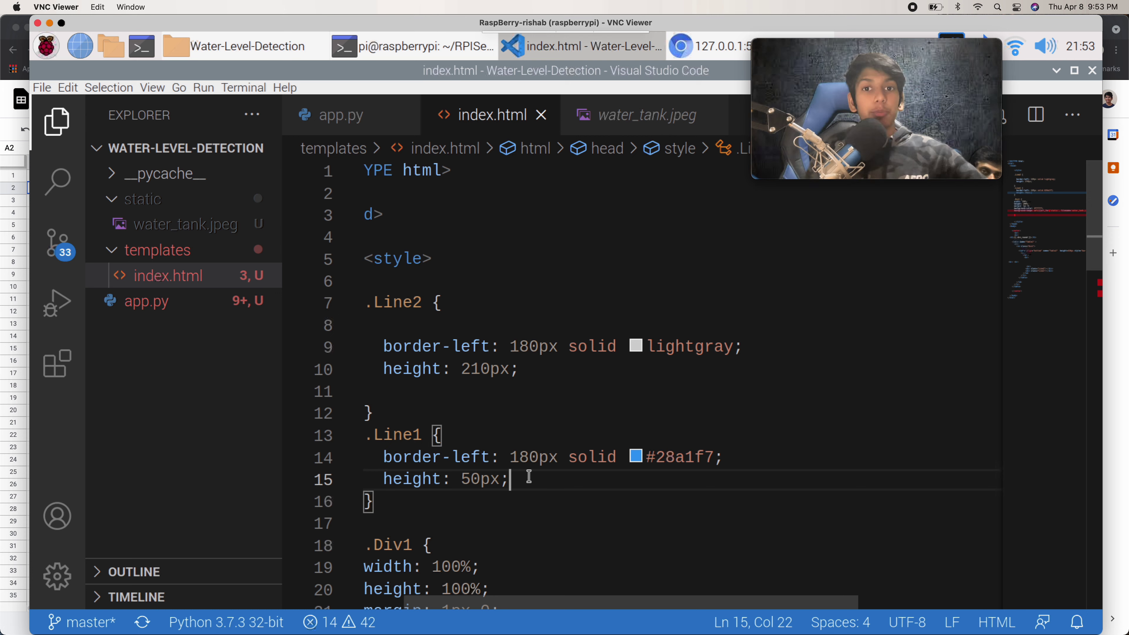
double_click(475, 369)
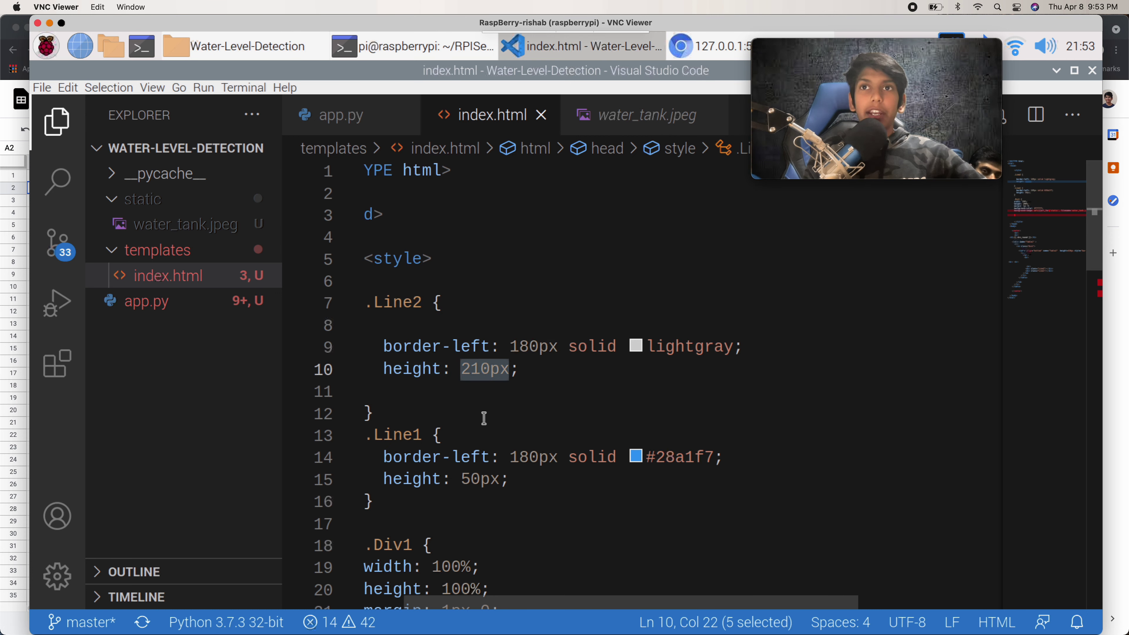
left_click(497, 422)
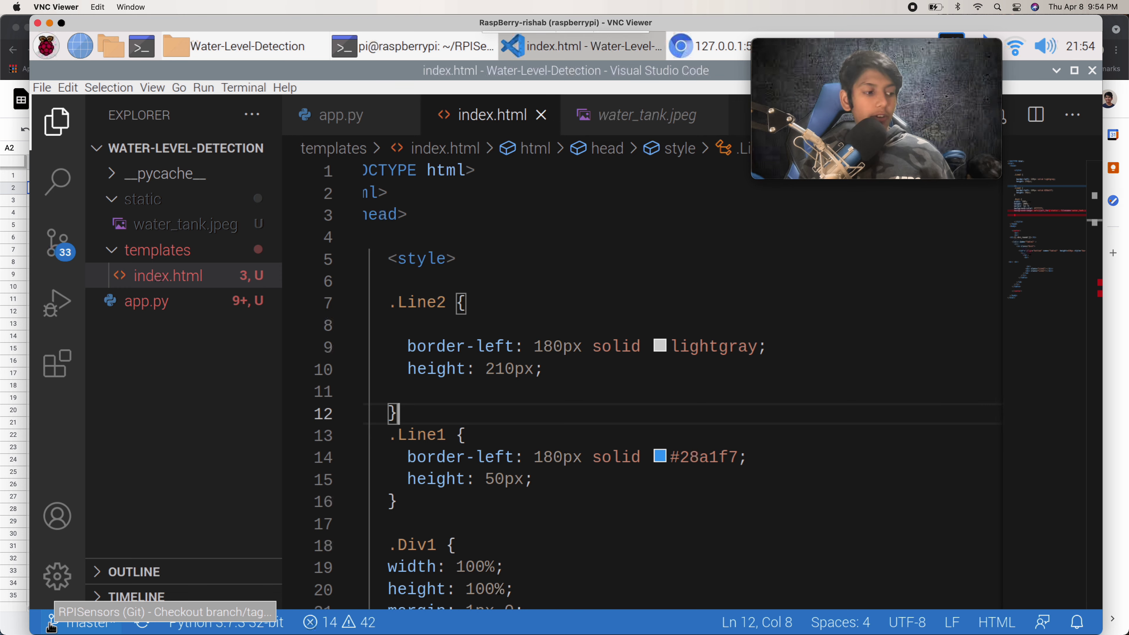
Switch to the Google Sheets spreadsheet in Chrome and enter 0, 1 and 2 in cells A2 to A4.
left_click(25, 423)
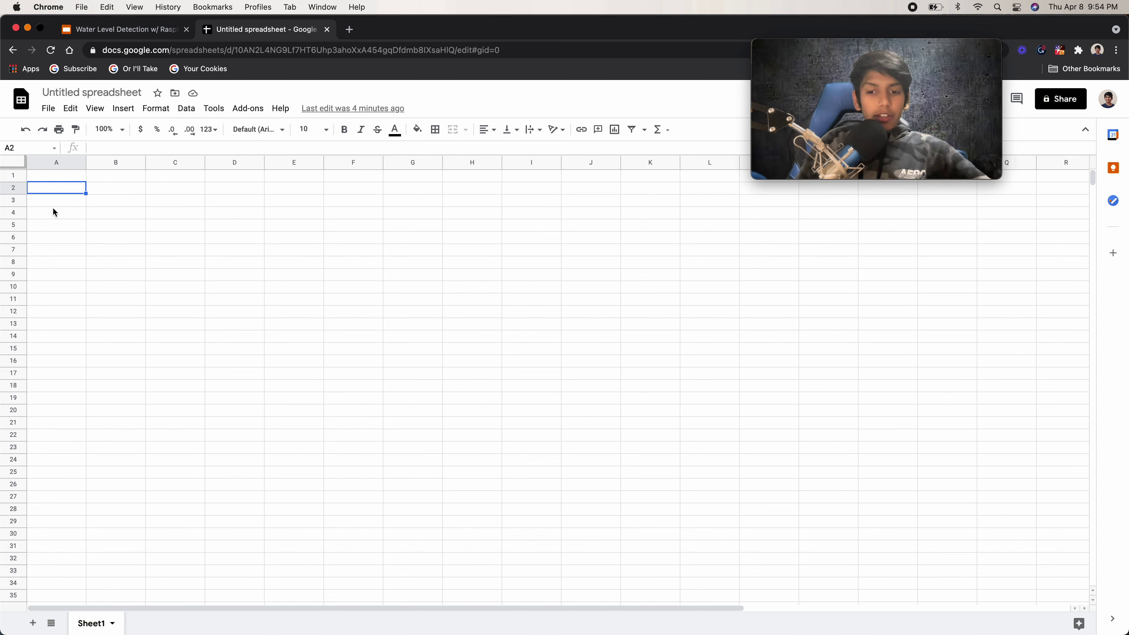
type("0")
key("Return")
type("1")
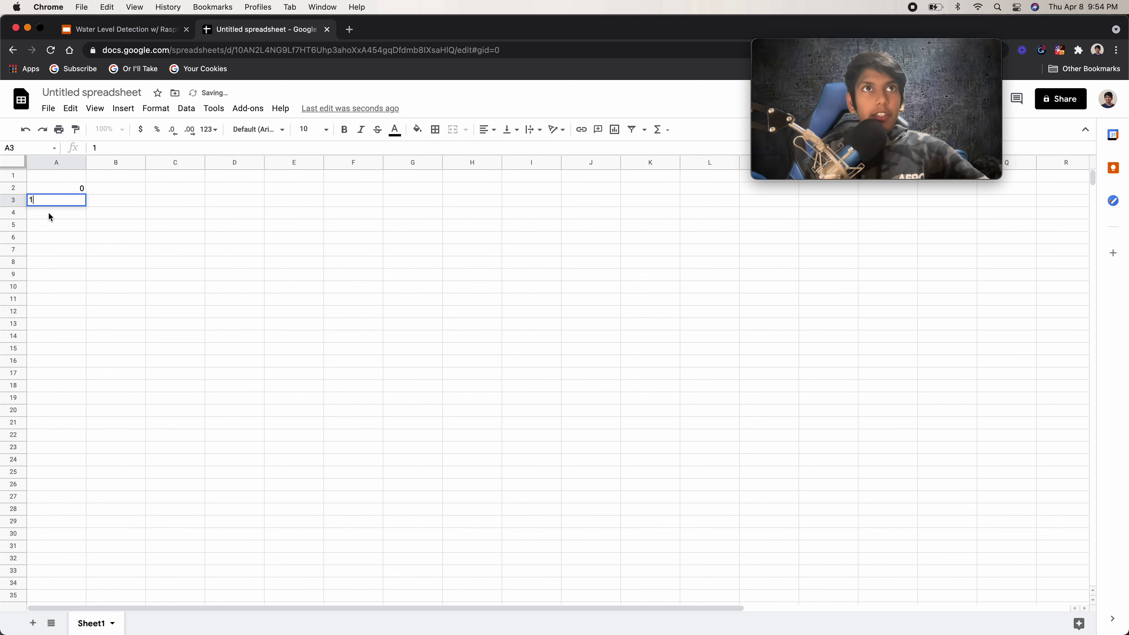
key("Return")
type("2")
Extend the number series in column A down to 100 in row 102.
left_click_drag(59, 191, 72, 609)
left_click(176, 201)
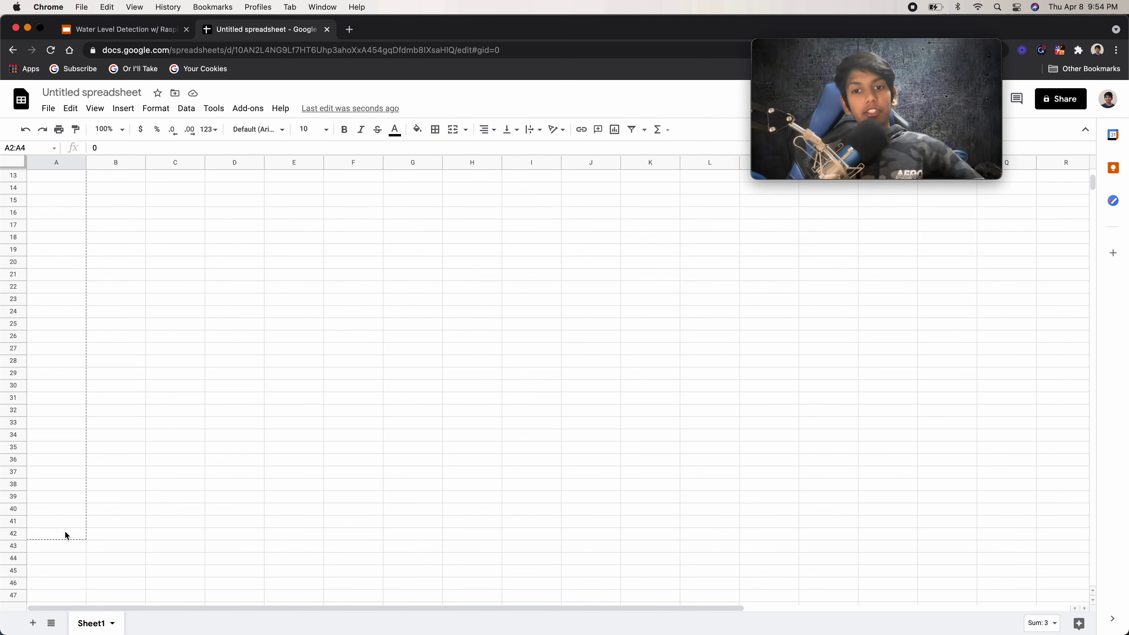
left_click_drag(55, 601, 83, 600)
left_click(144, 572)
scroll(145, 565, "up", 15)
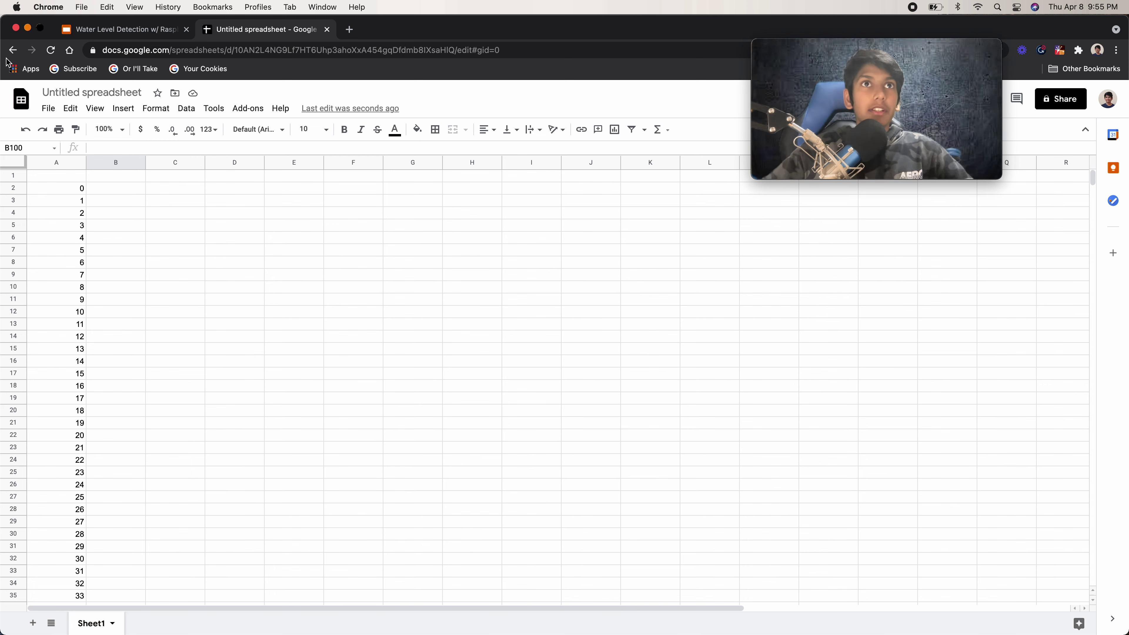
Enter the starting value 3 in cell C2.
left_click(153, 191)
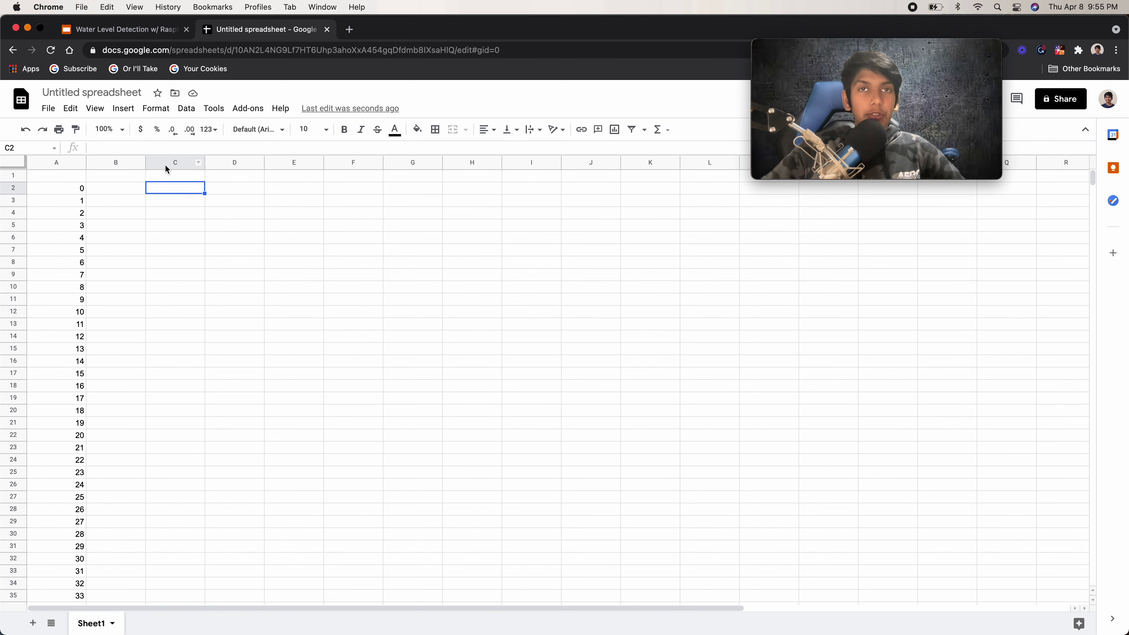
type("3")
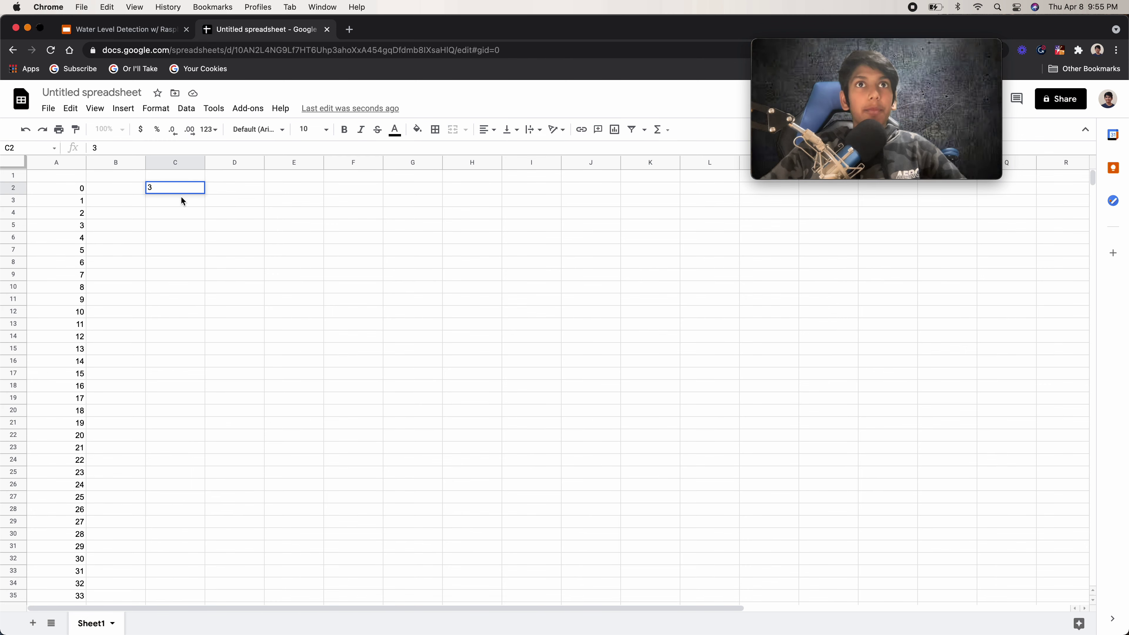
key("Return")
scroll(170, 480, "down", 2)
scroll(170, 481, "right", 1)
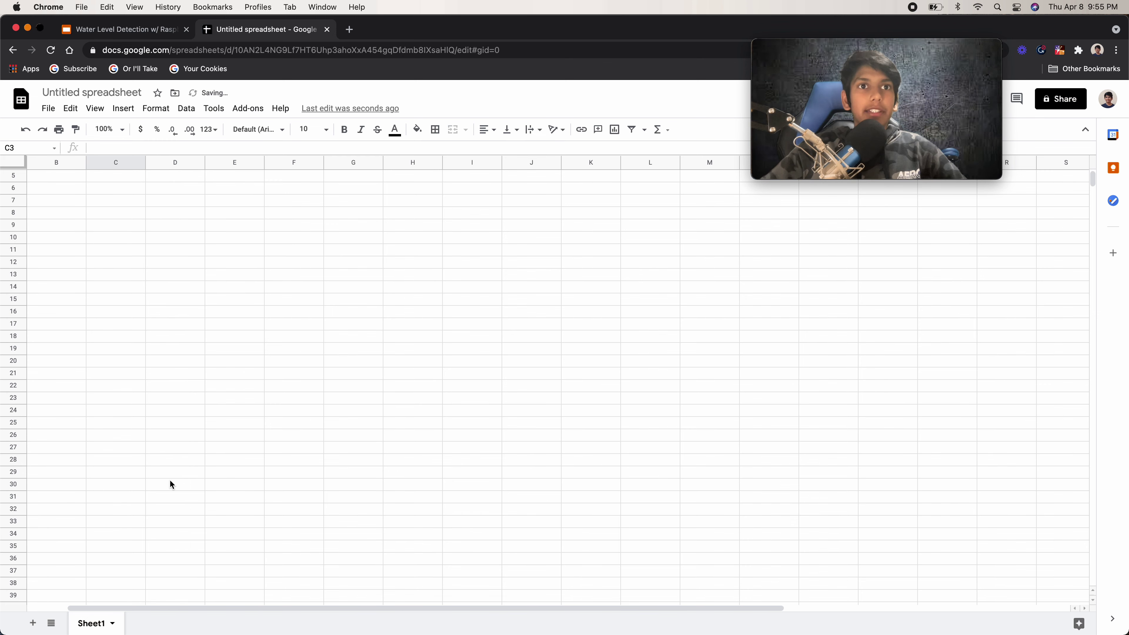
scroll(171, 484, "up", 2)
scroll(170, 481, "left", 1)
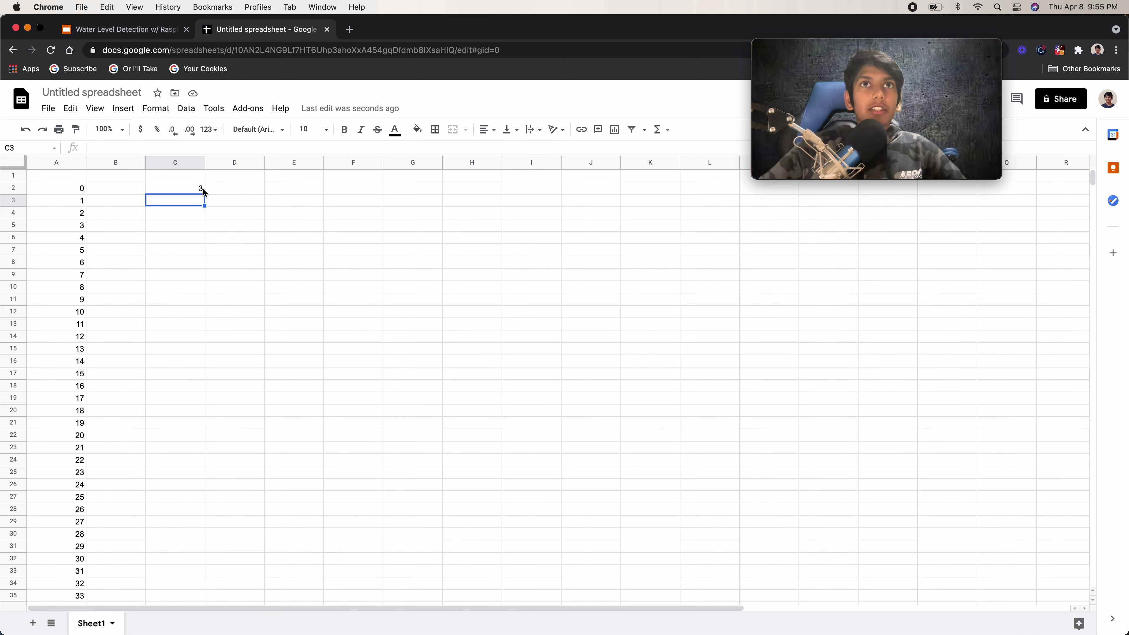
left_click(170, 221)
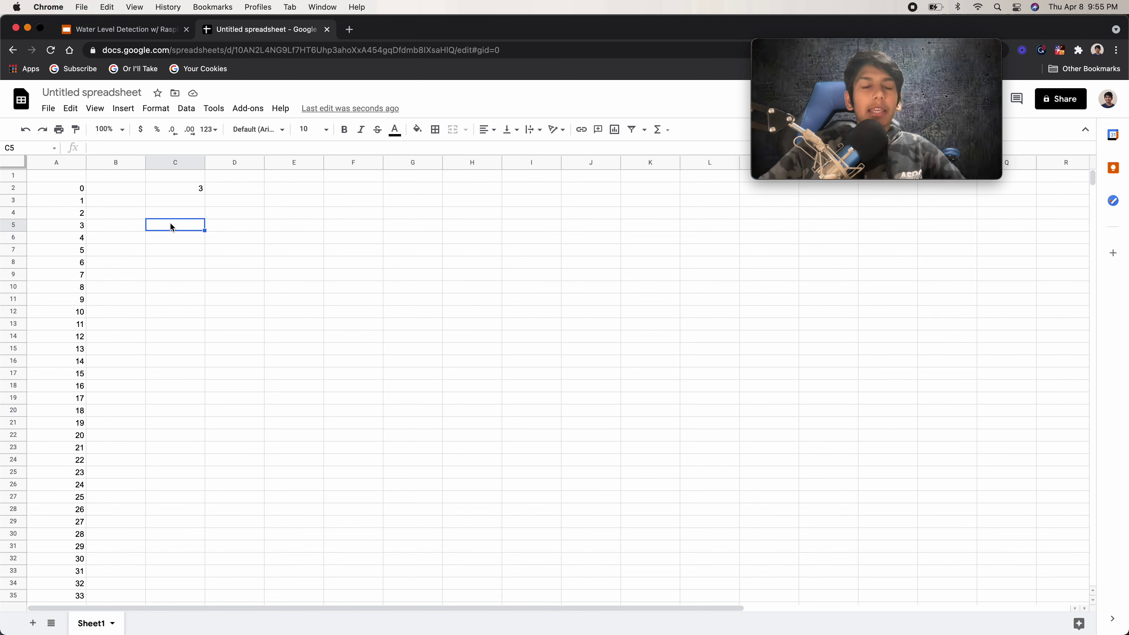
left_click(172, 288)
Enter the formula =3+A3*.24 in cell C3.
left_click(191, 198)
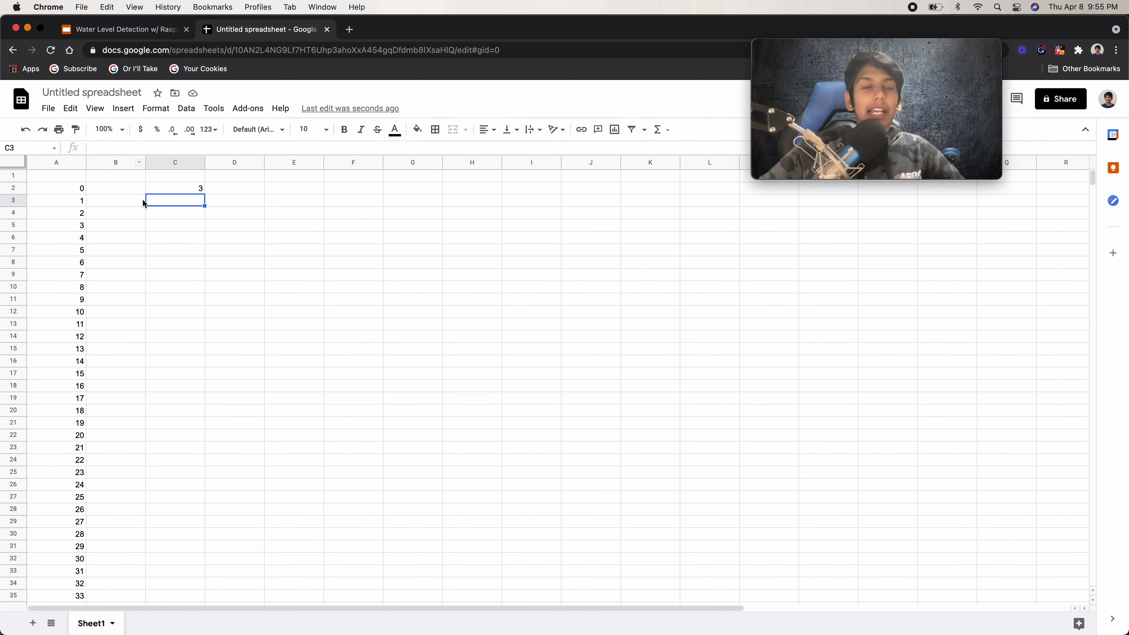
type("=")
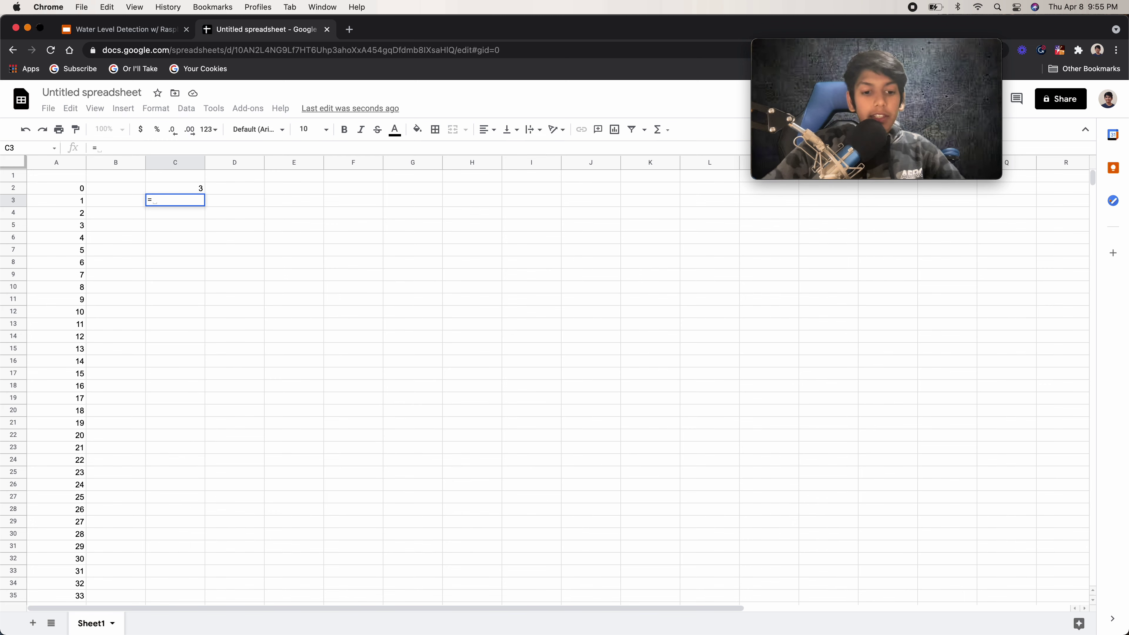
type("3+")
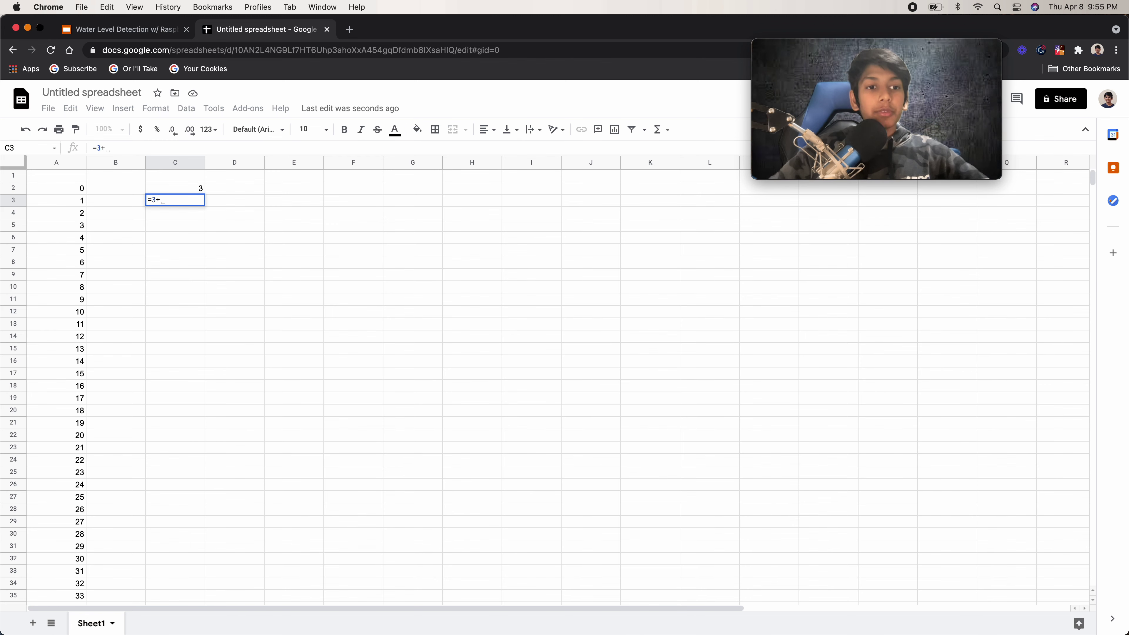
left_click(60, 193)
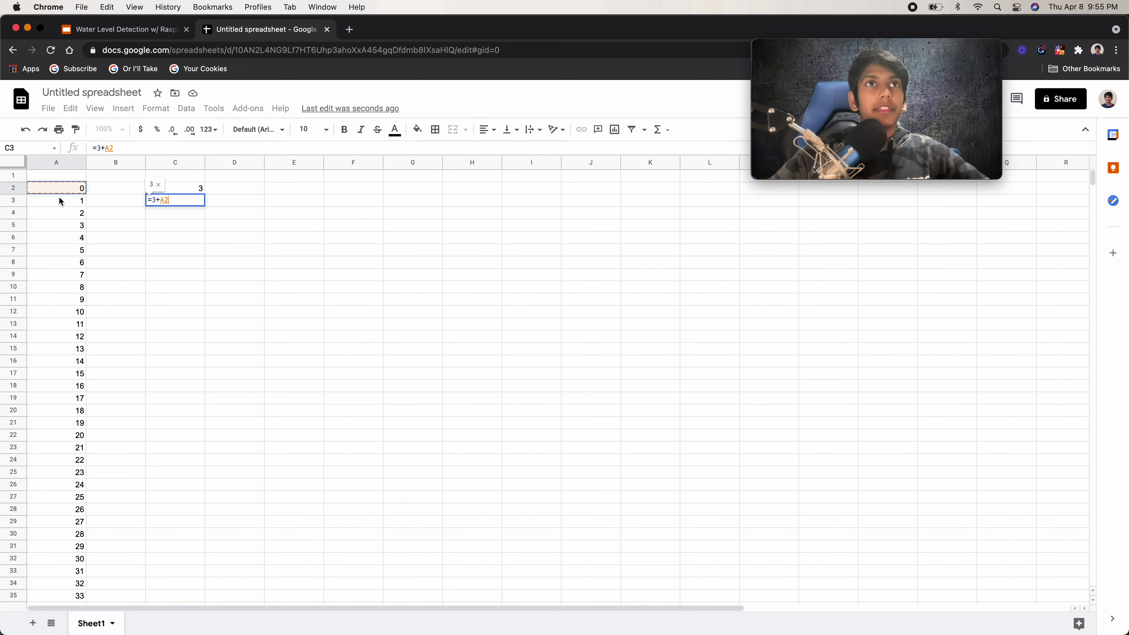
key("BackSpace")
key("BackSpace")
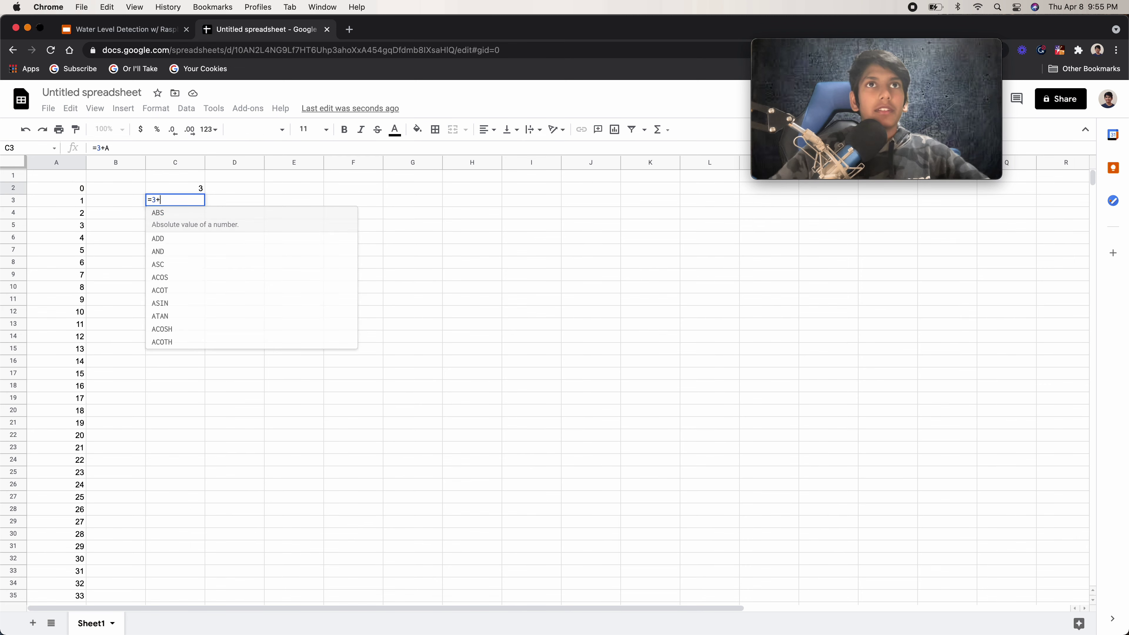
left_click(60, 200)
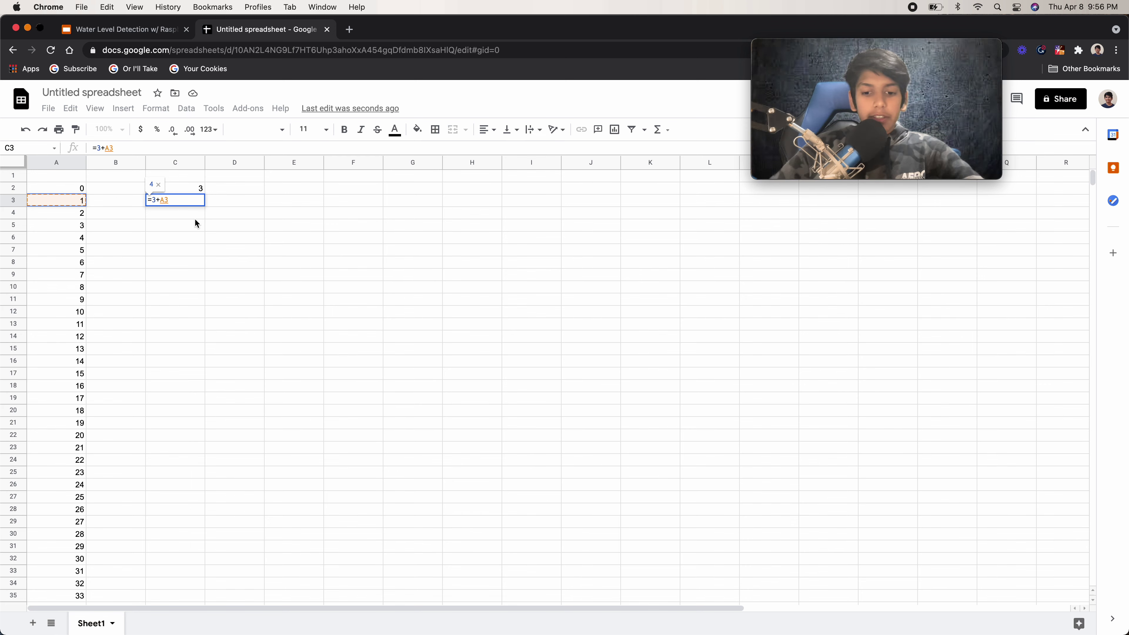
type("*.24")
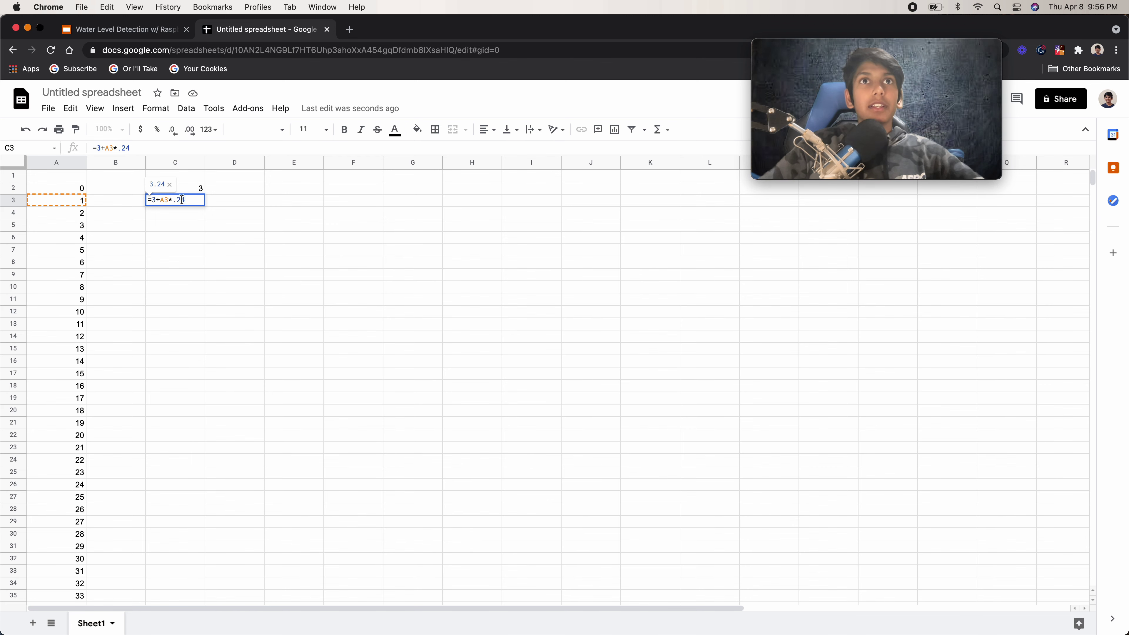
key("Return")
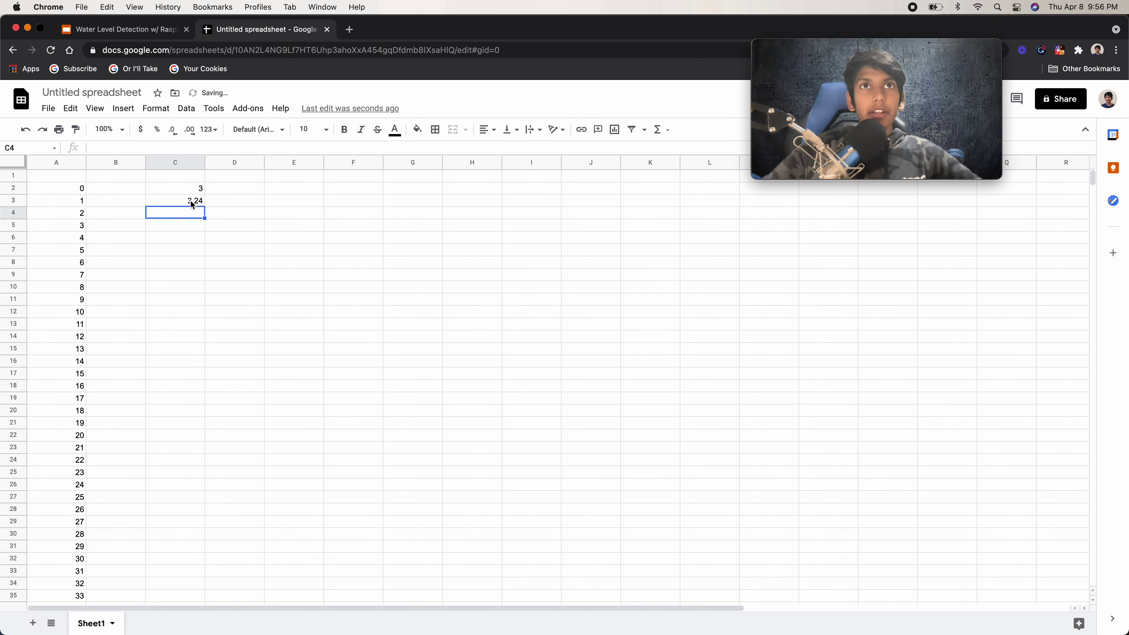
Fill the C3 formula down column C to row 102 and check the formula in the last cell.
left_click(198, 204)
left_click_drag(205, 205, 180, 506)
left_click(216, 518)
left_click(197, 507)
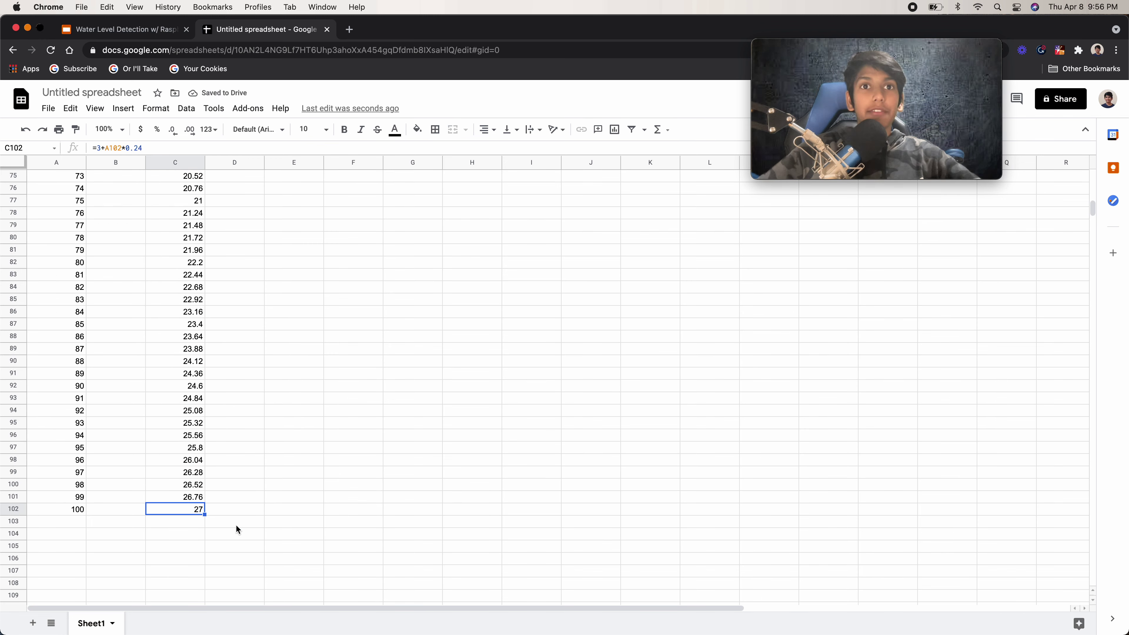
scroll(236, 526, "up", 4)
scroll(236, 525, "up", 20)
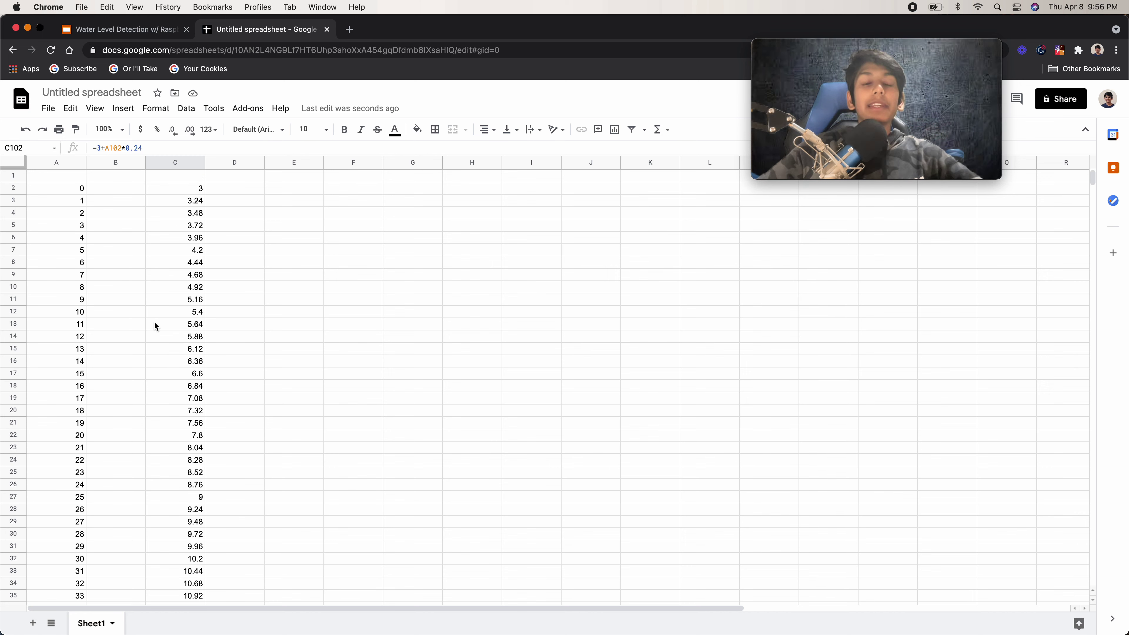
Compare the column A numbers with the calculated column C values in rows 12 to 16.
left_click(76, 316)
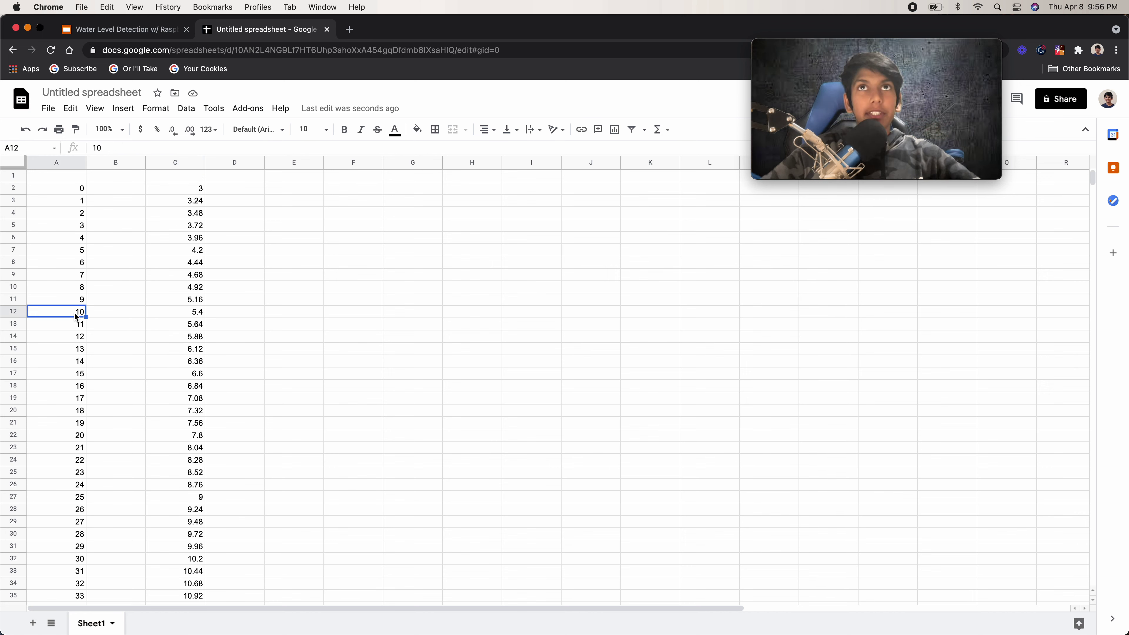
left_click(169, 313)
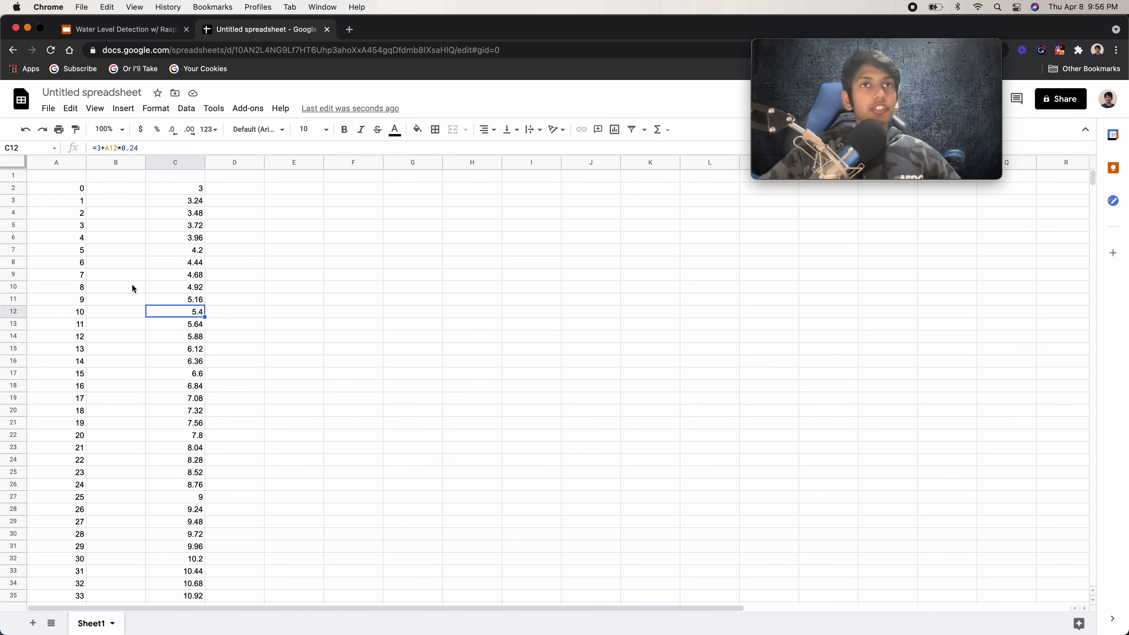
left_click(70, 338)
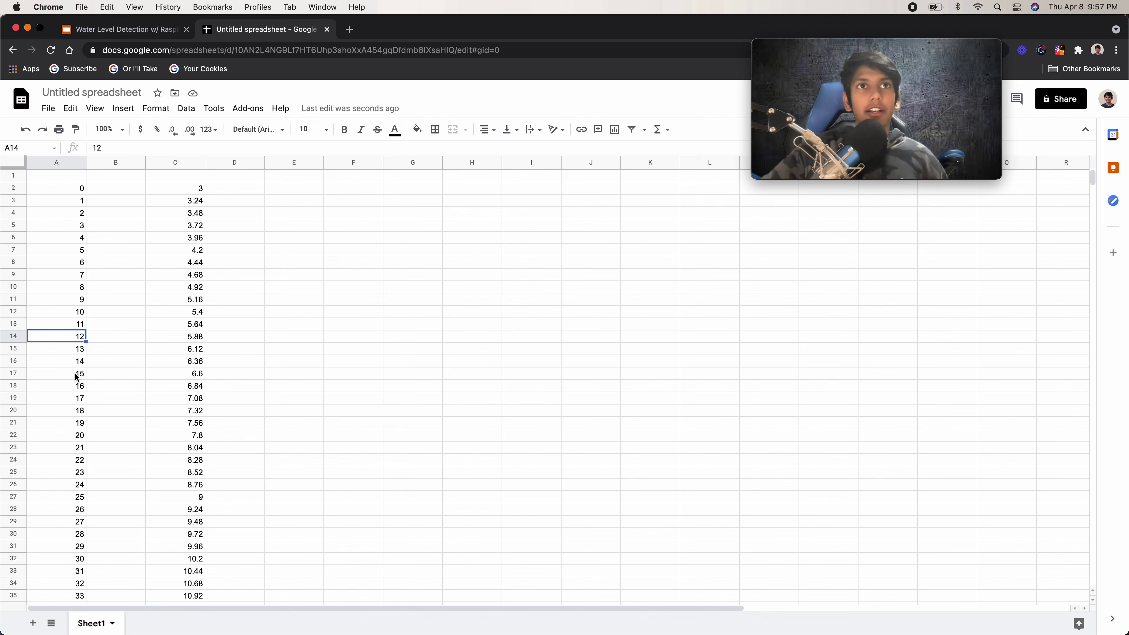
left_click(197, 361)
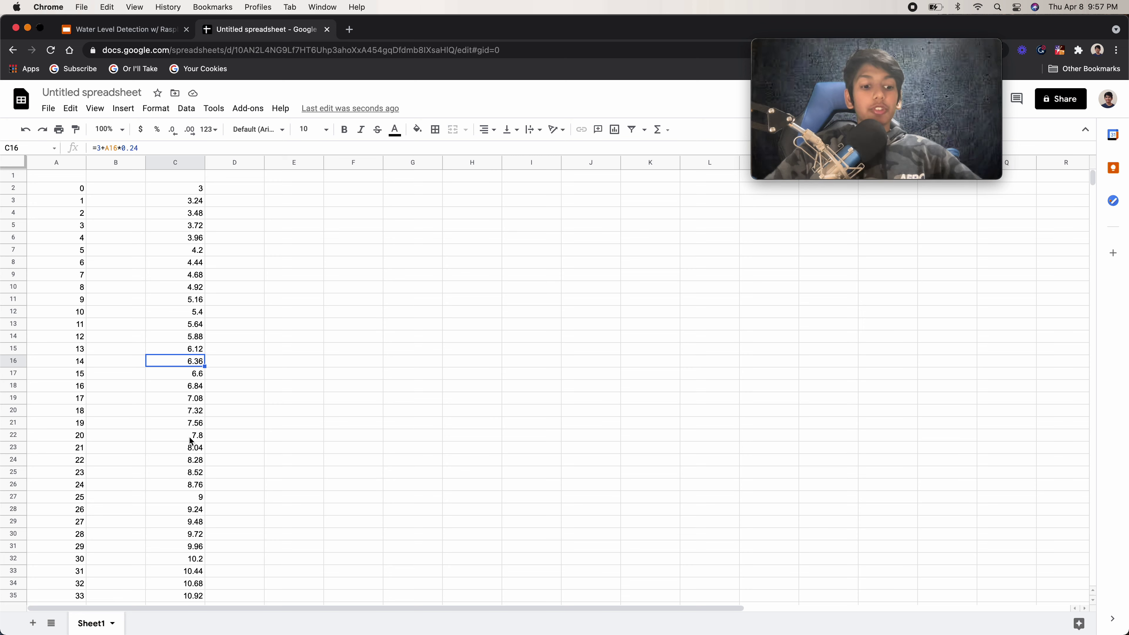
Review the .Line2 and .Line1 rules in index.html in Visual Studio Code, and return to the spreadsheet at cell E2.
key("super+Tab")
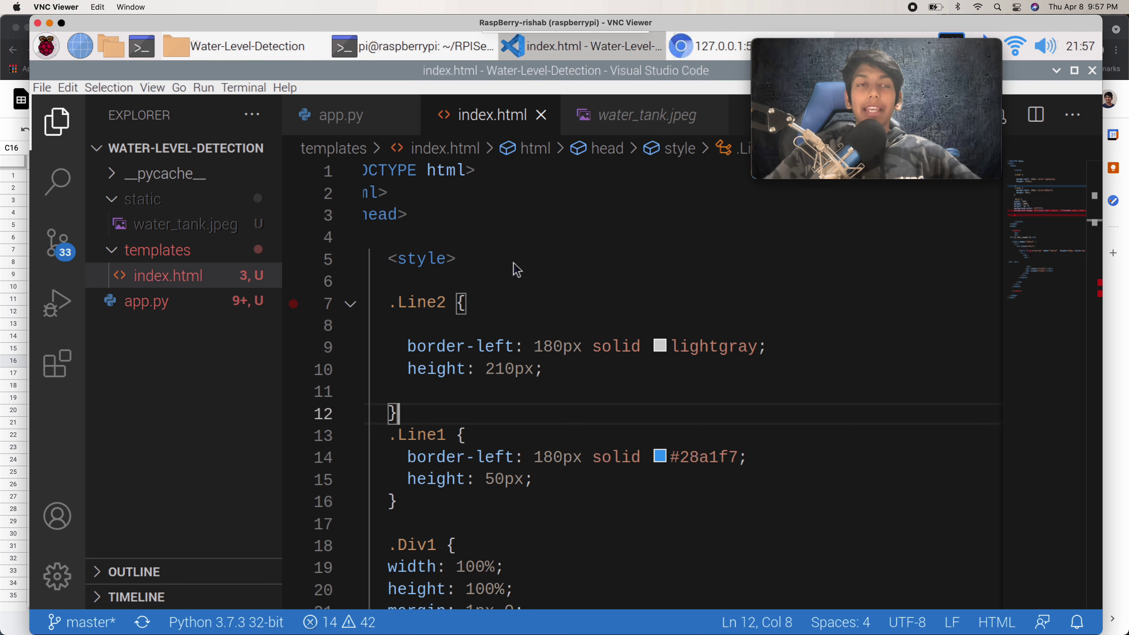
left_click(613, 117)
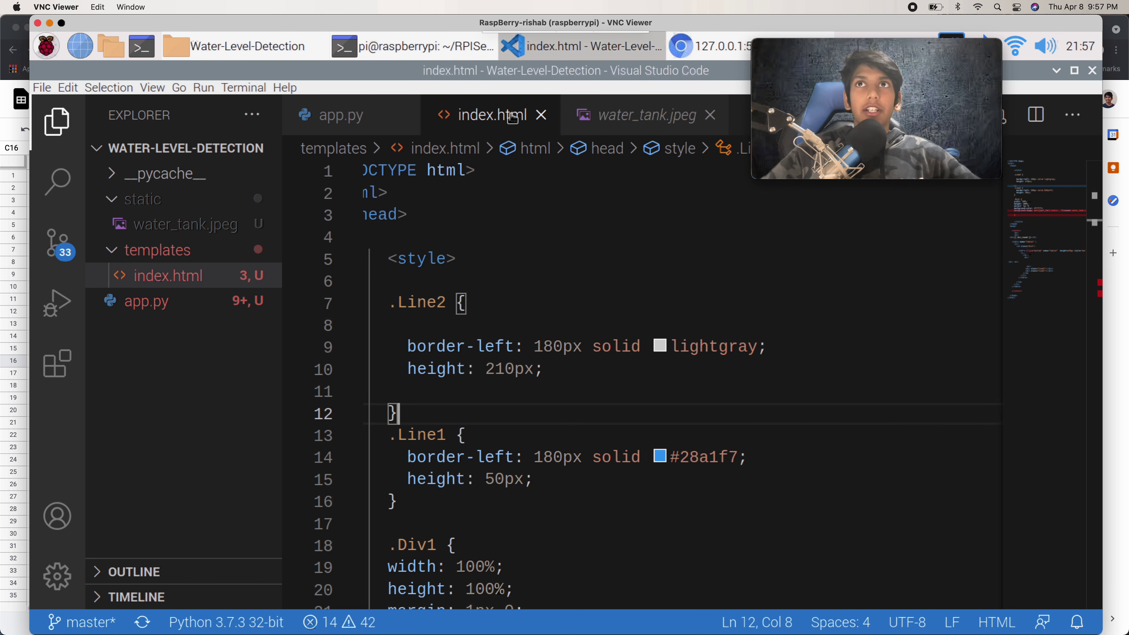
left_click(491, 117)
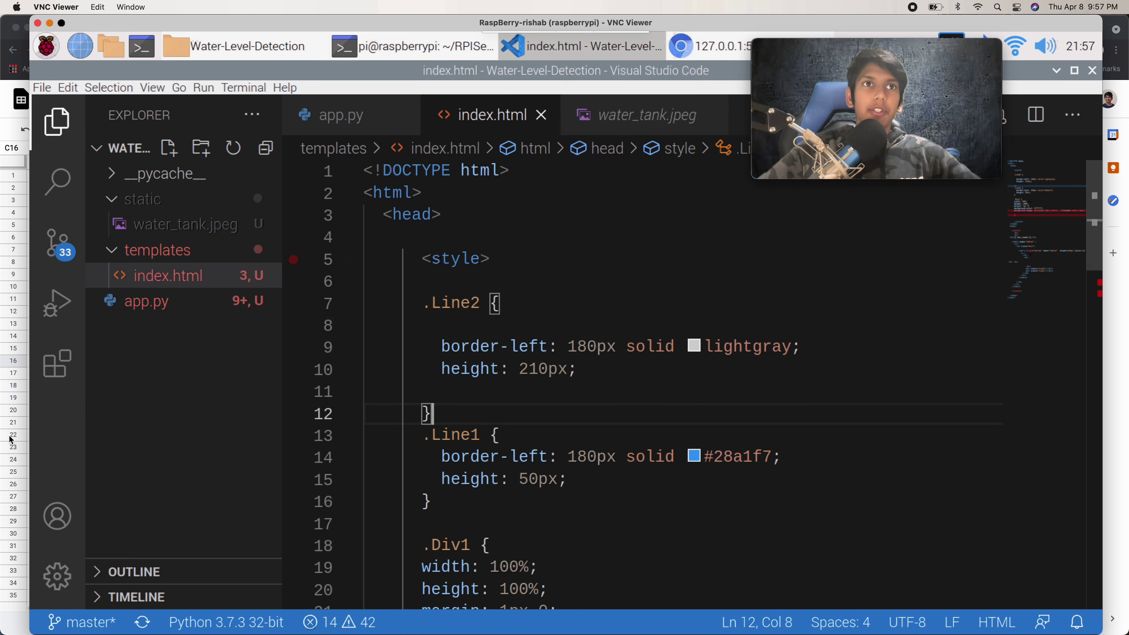
left_click(11, 439)
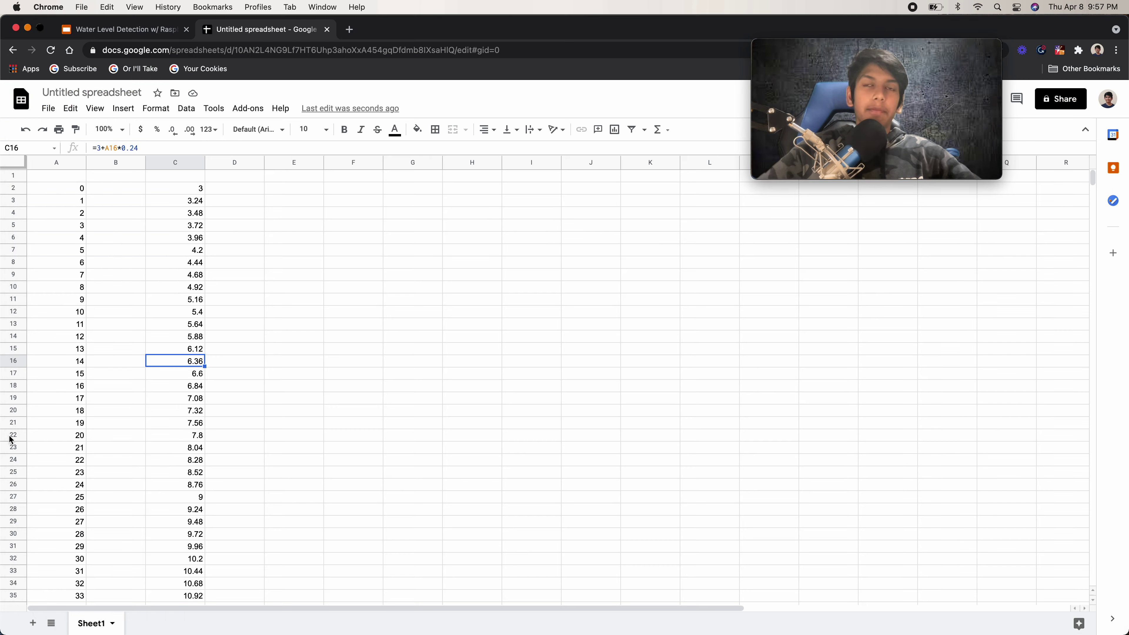
left_click(272, 189)
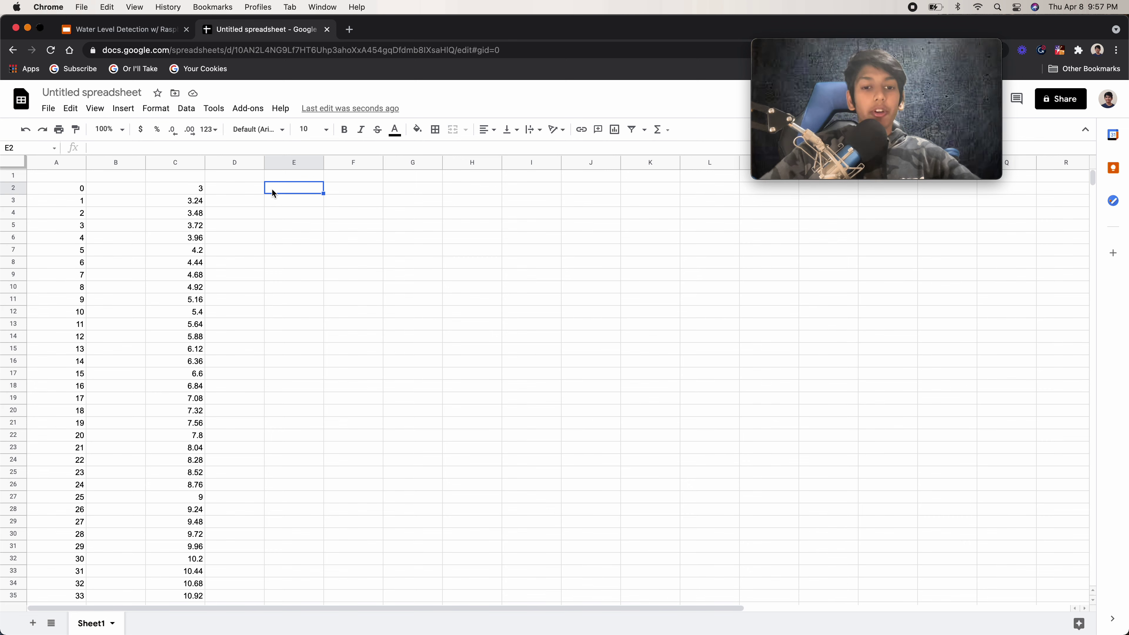
Enter 0 in cell E2 and look over the table down to its last row, row 102.
left_click(305, 186)
type("0")
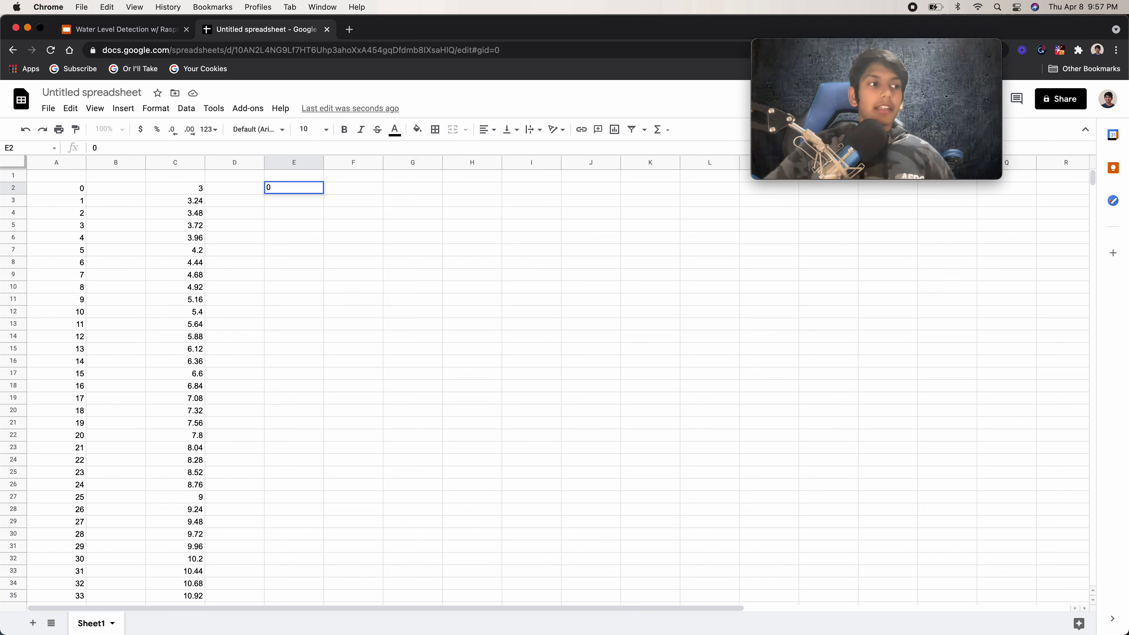
scroll(167, 332, "down", 5)
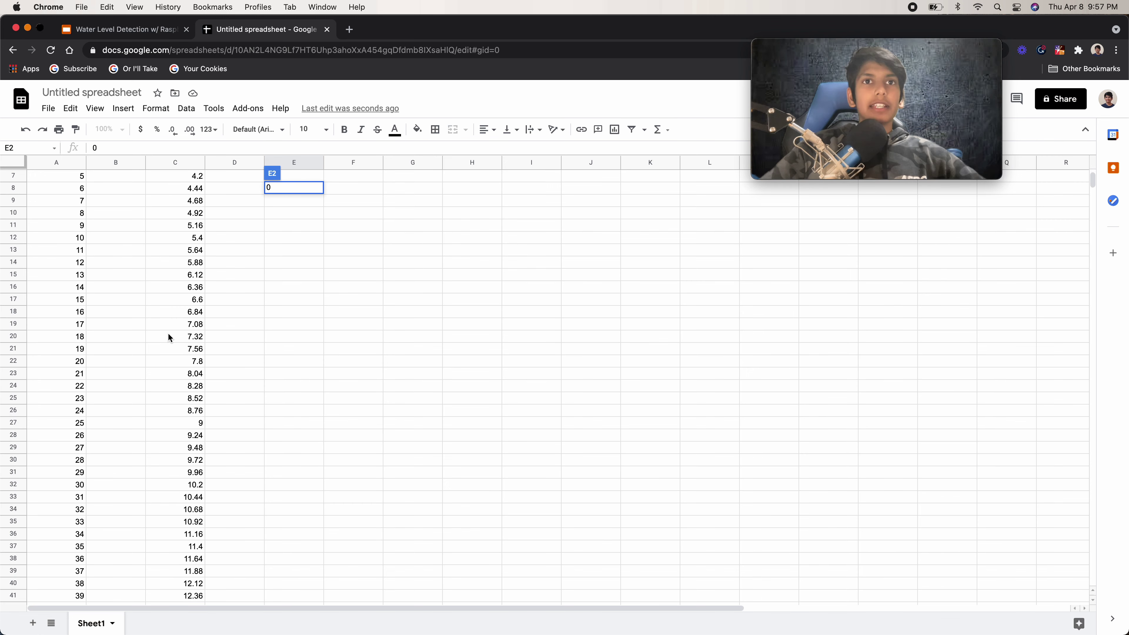
scroll(168, 332, "up", 5)
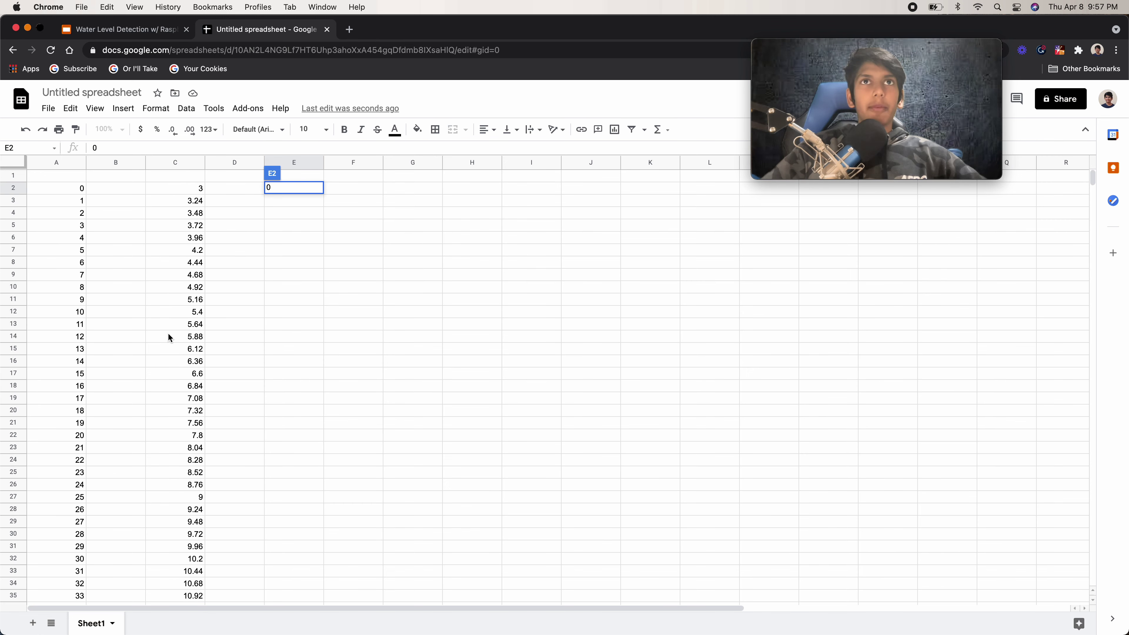
left_click(283, 228)
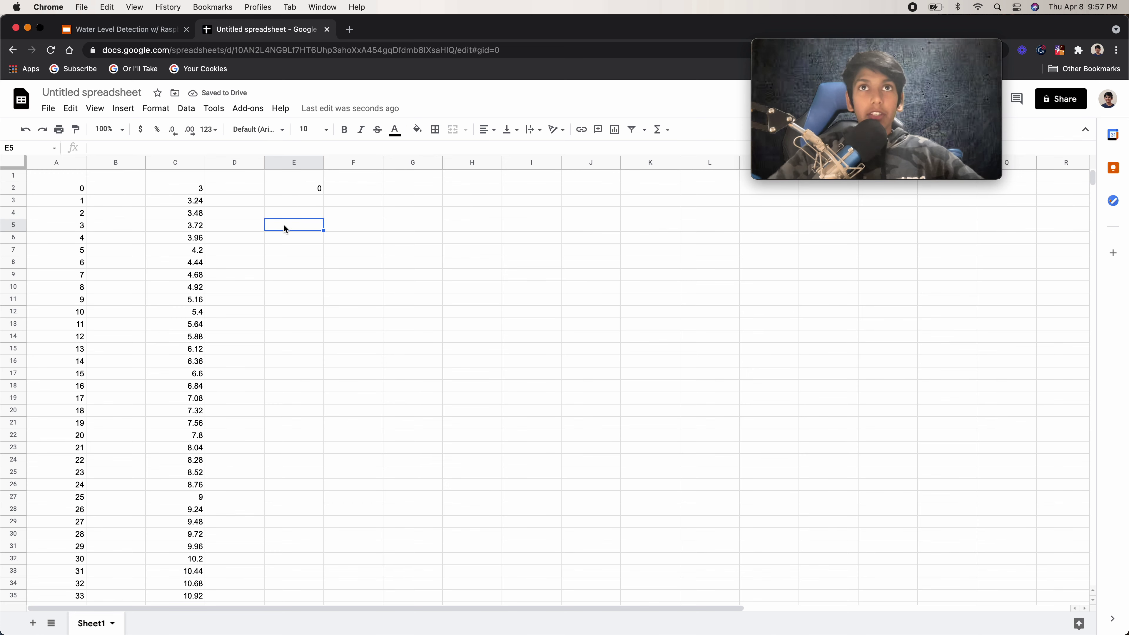
left_click(292, 192)
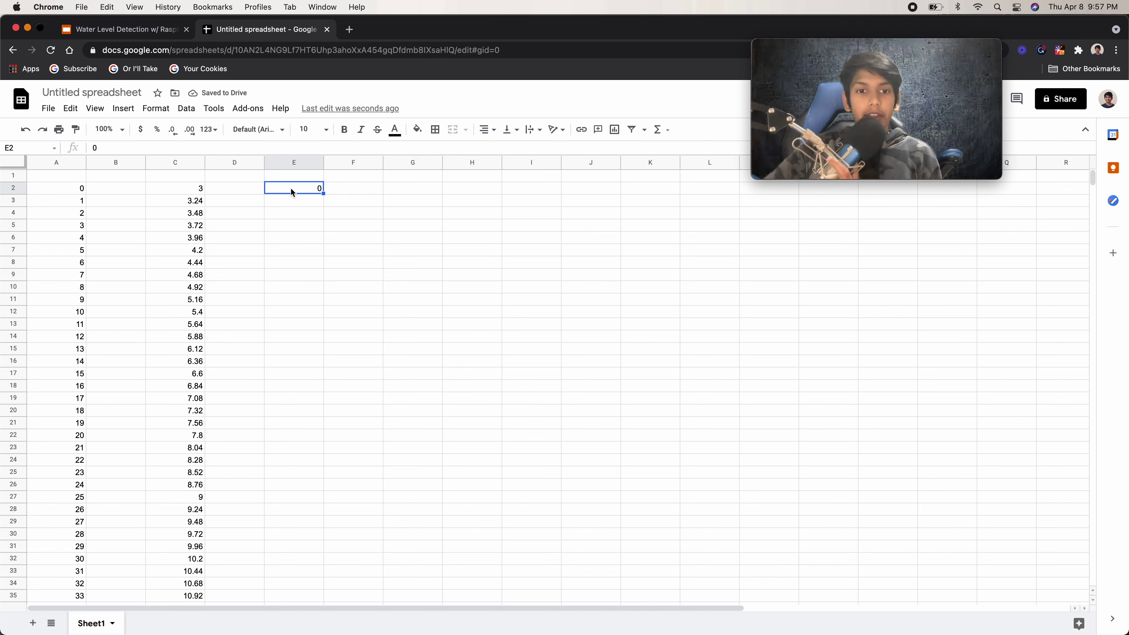
scroll(291, 192, "down", 15)
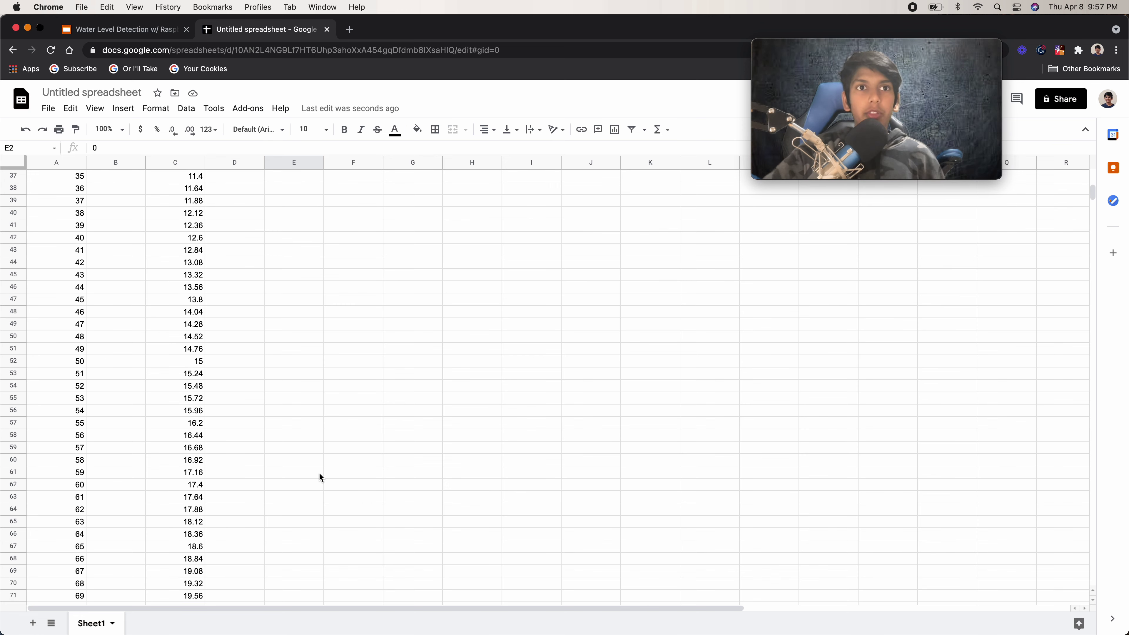
scroll(311, 470, "down", 1)
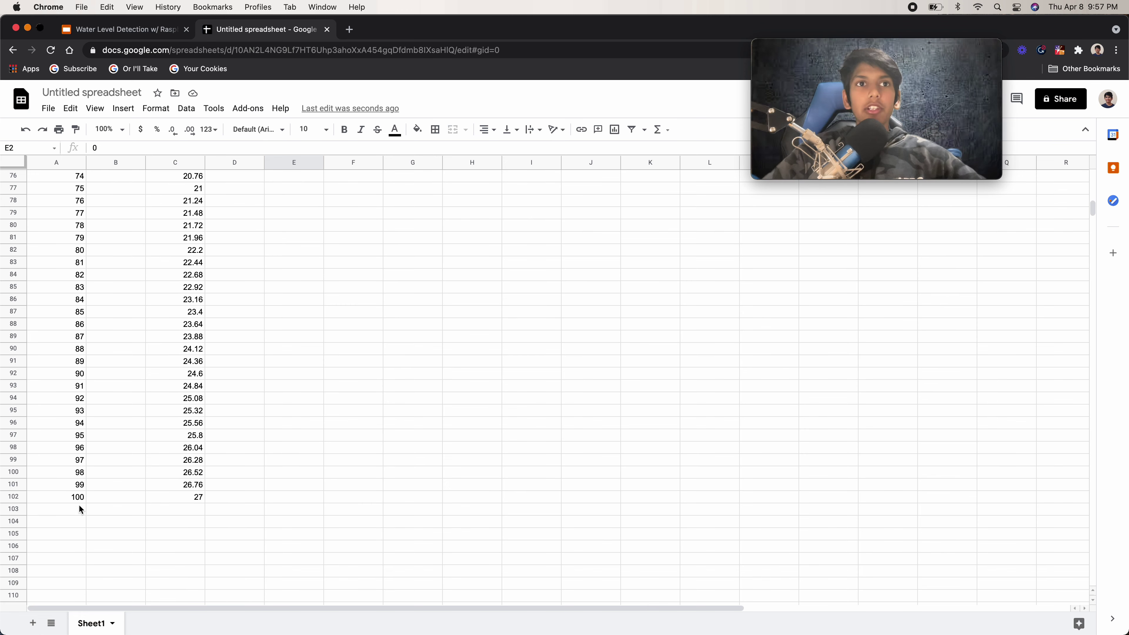
left_click(318, 494)
scroll(315, 458, "up", 15)
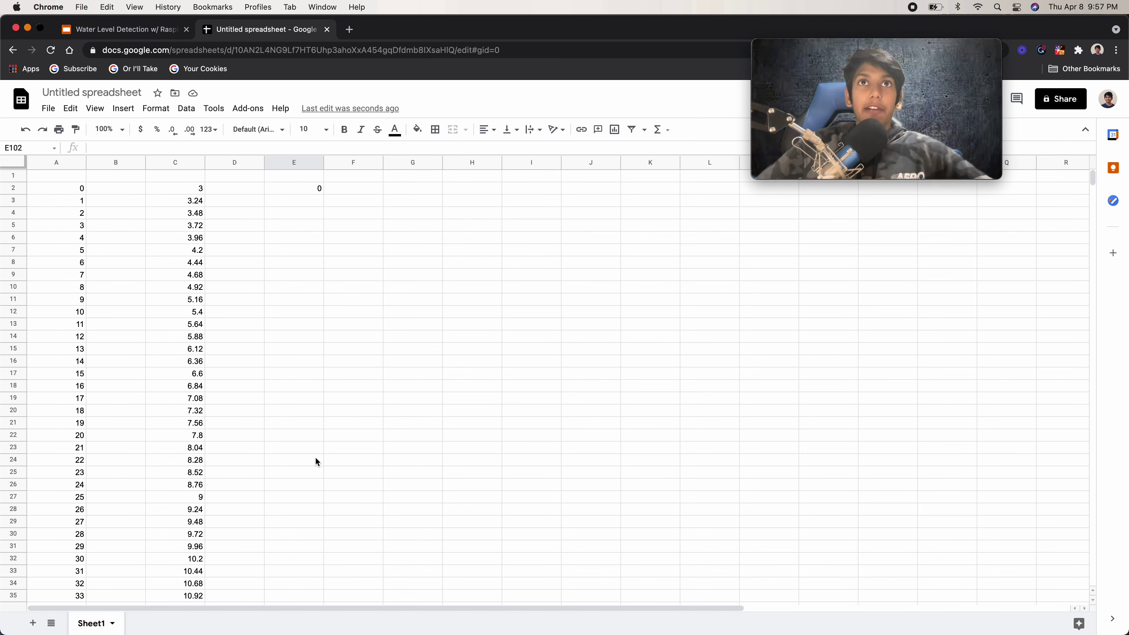
Enter the formula =A3*2.6 in cell E3.
left_click(286, 204)
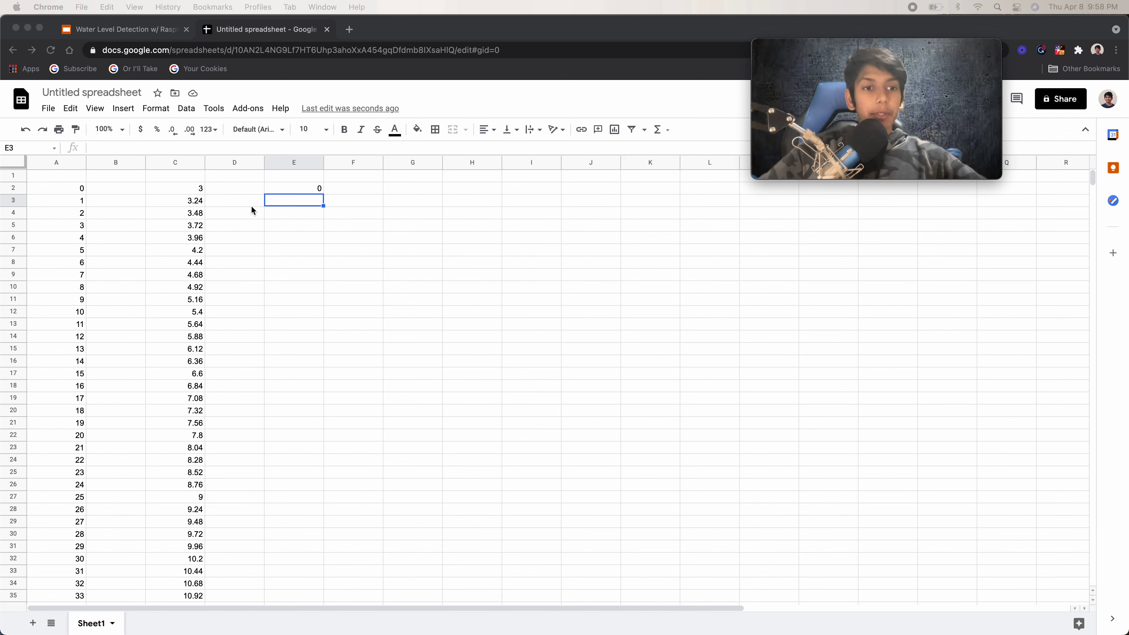
left_click(289, 199)
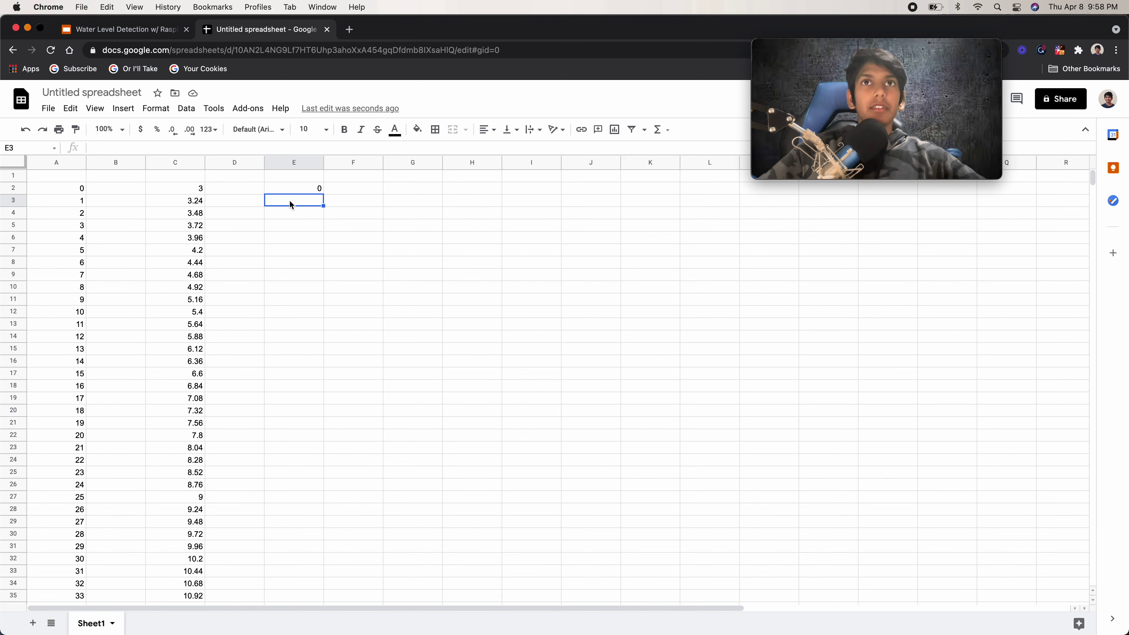
type("=")
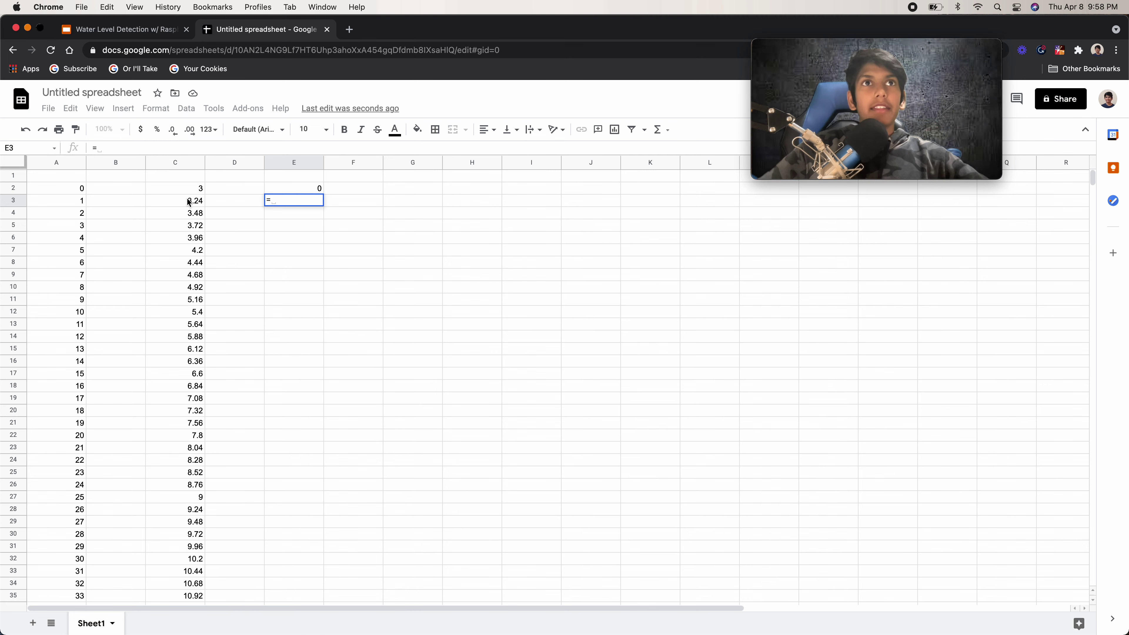
left_click(74, 203)
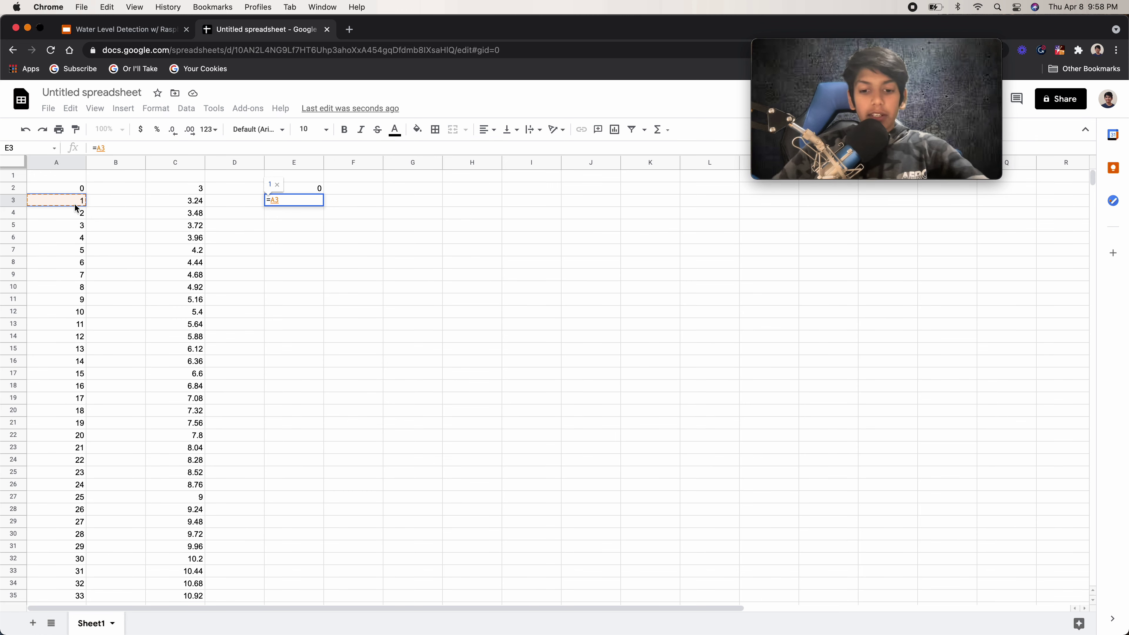
type("*2.6")
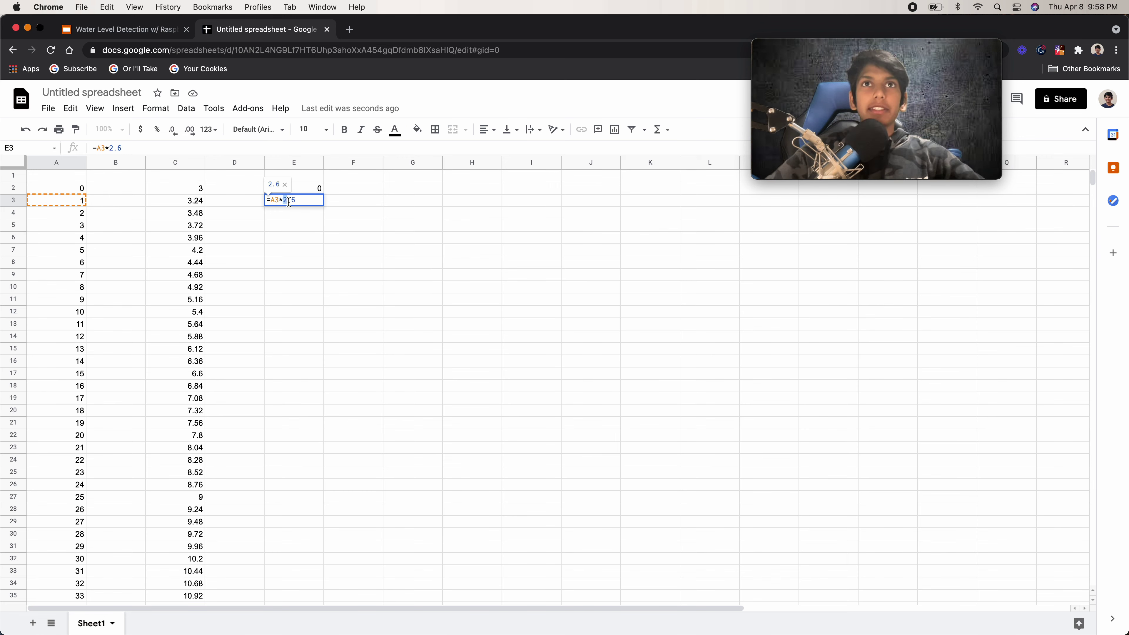
left_click_drag(283, 201, 299, 203)
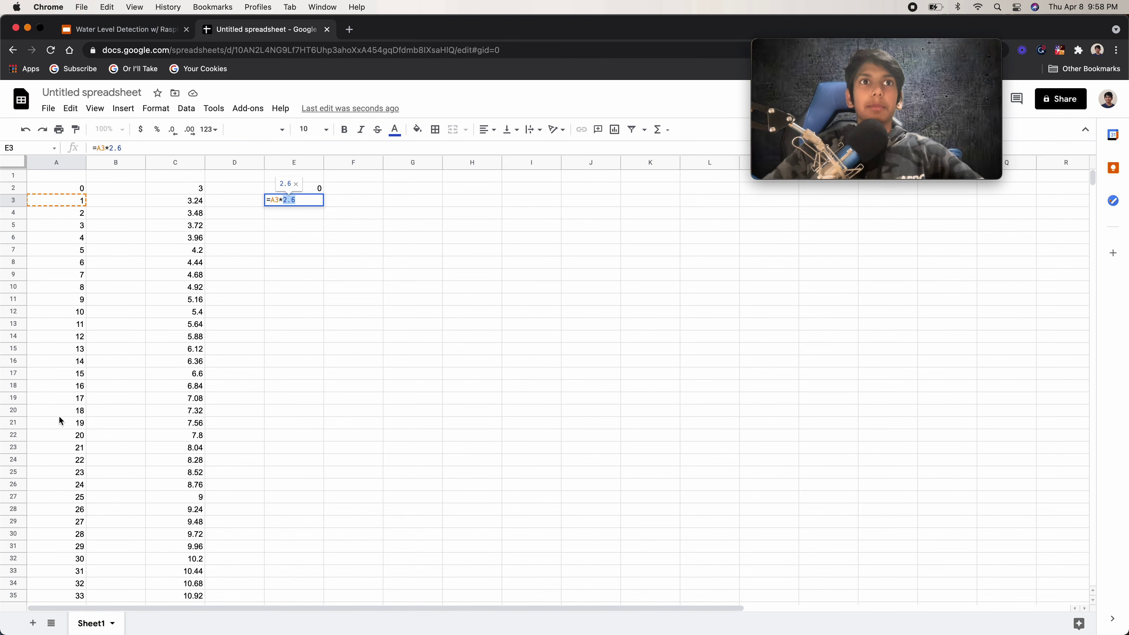
left_click(307, 200)
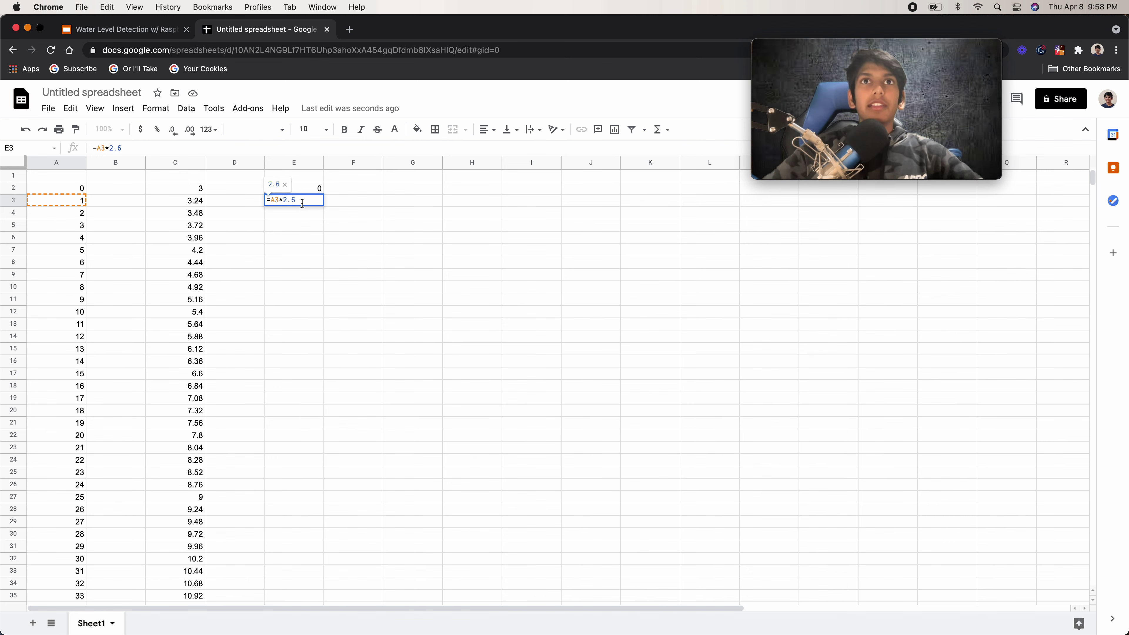
key("Return")
Fill the E3 formula down column E to row 102.
left_click(316, 199)
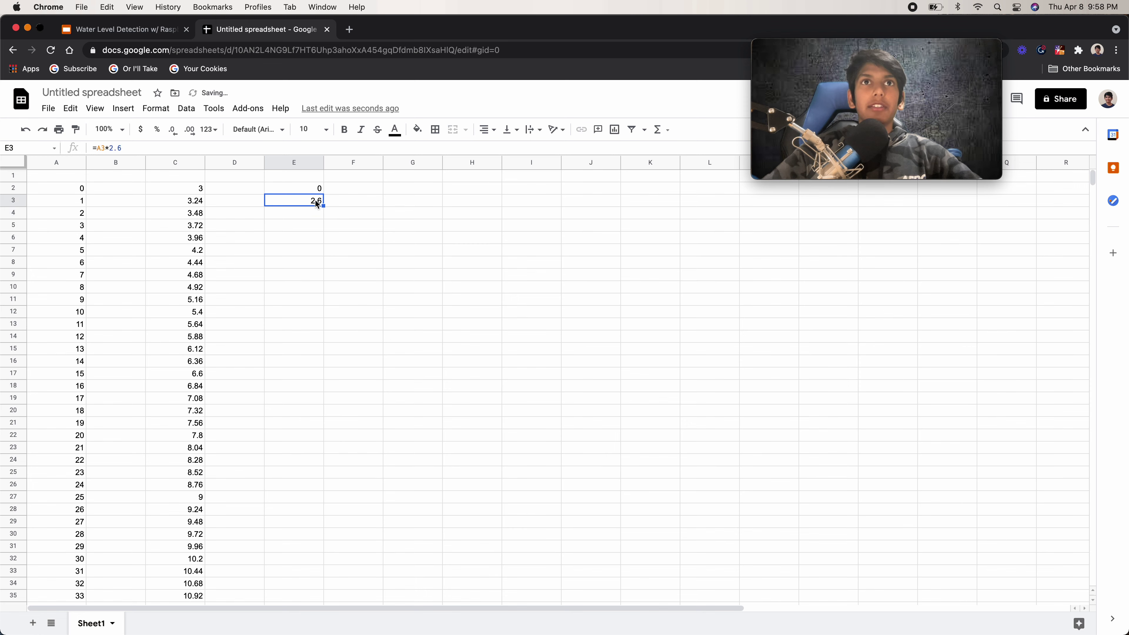
left_click(317, 188)
left_click(316, 200)
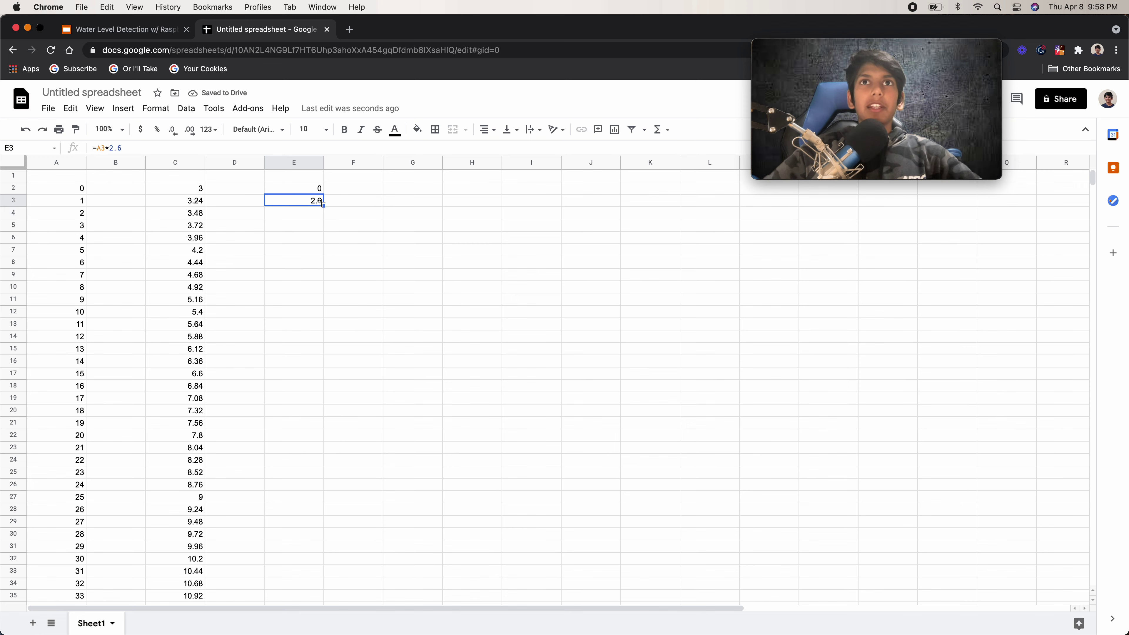
left_click_drag(324, 206, 291, 473)
left_click(331, 472)
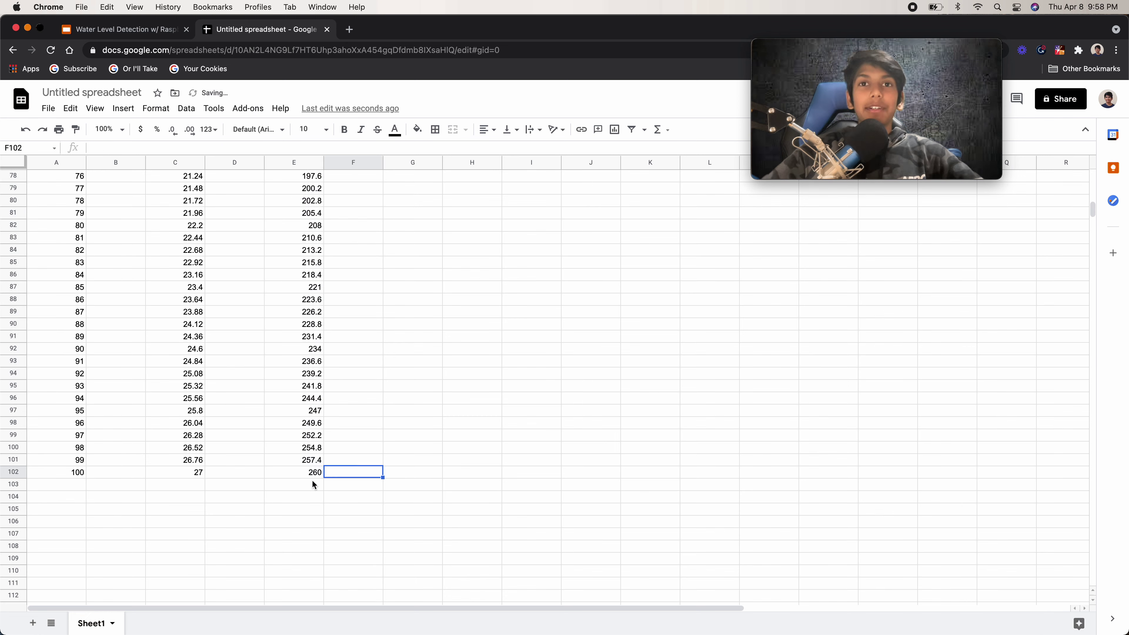
Check the filled column E formulas and compare the column C and E values for several levels in column A.
left_click(307, 462)
scroll(304, 491, "up", 2)
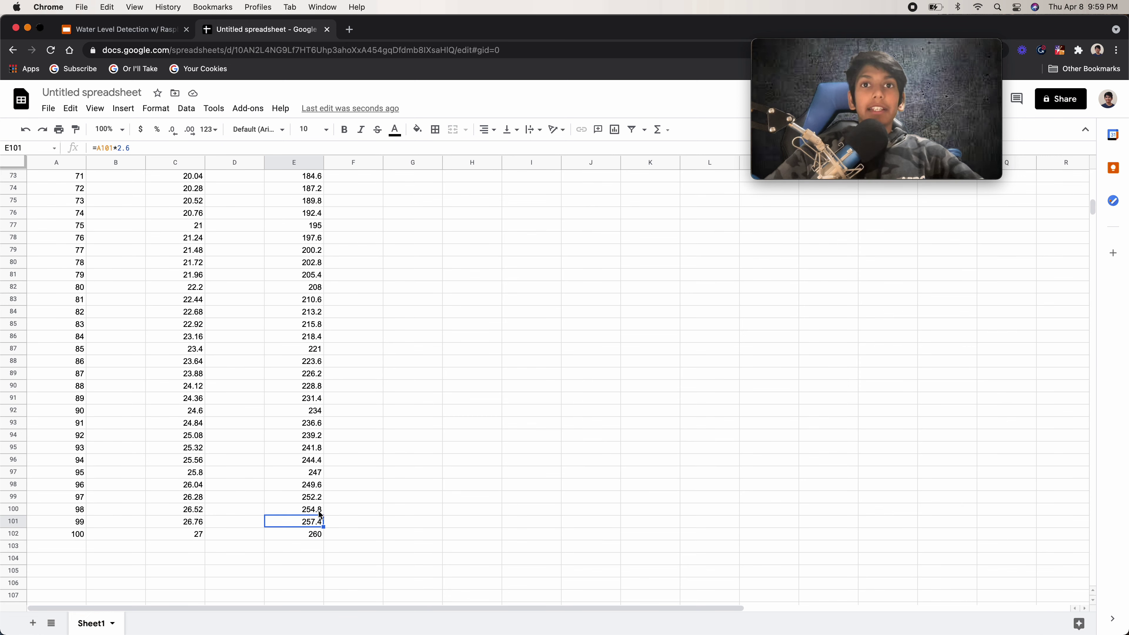
left_click(291, 484)
left_click(290, 472)
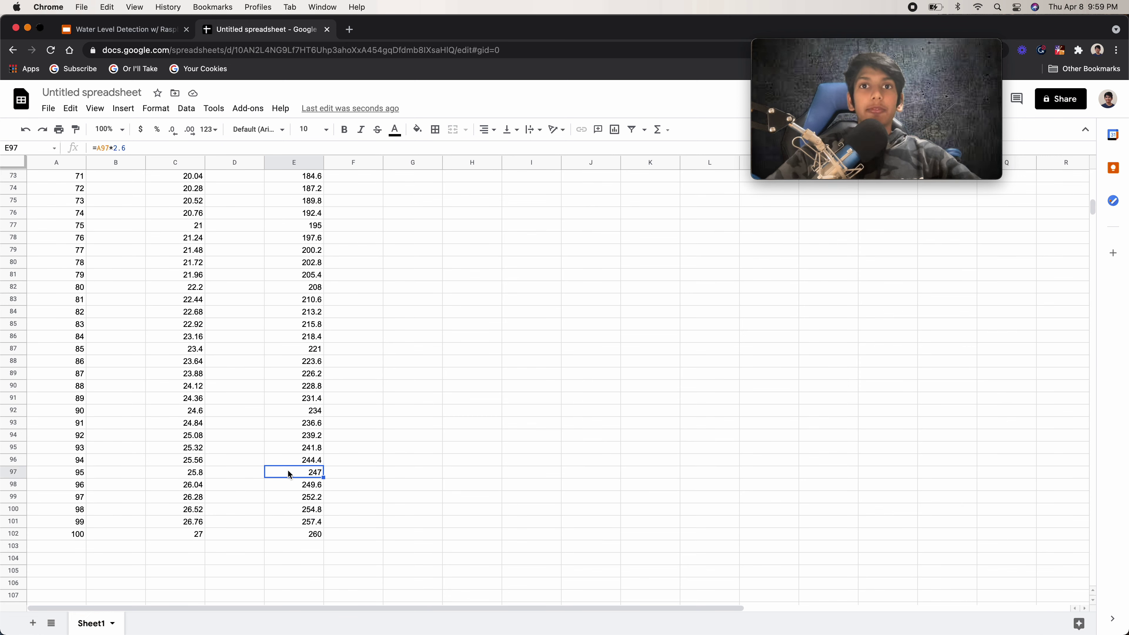
scroll(289, 472, "up", 20)
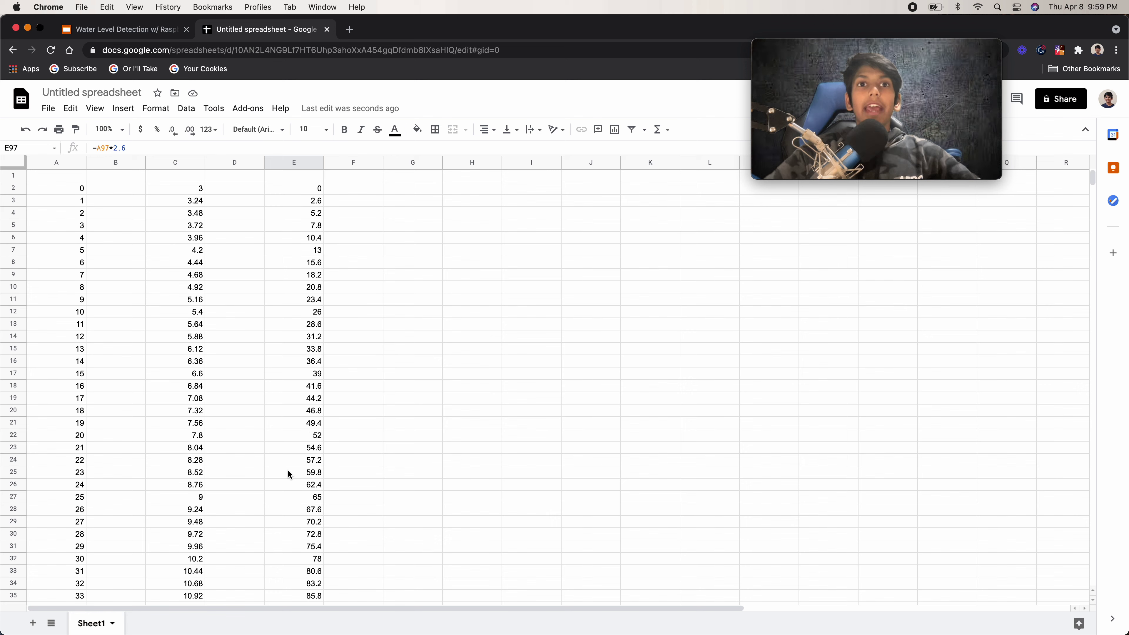
left_click(190, 390)
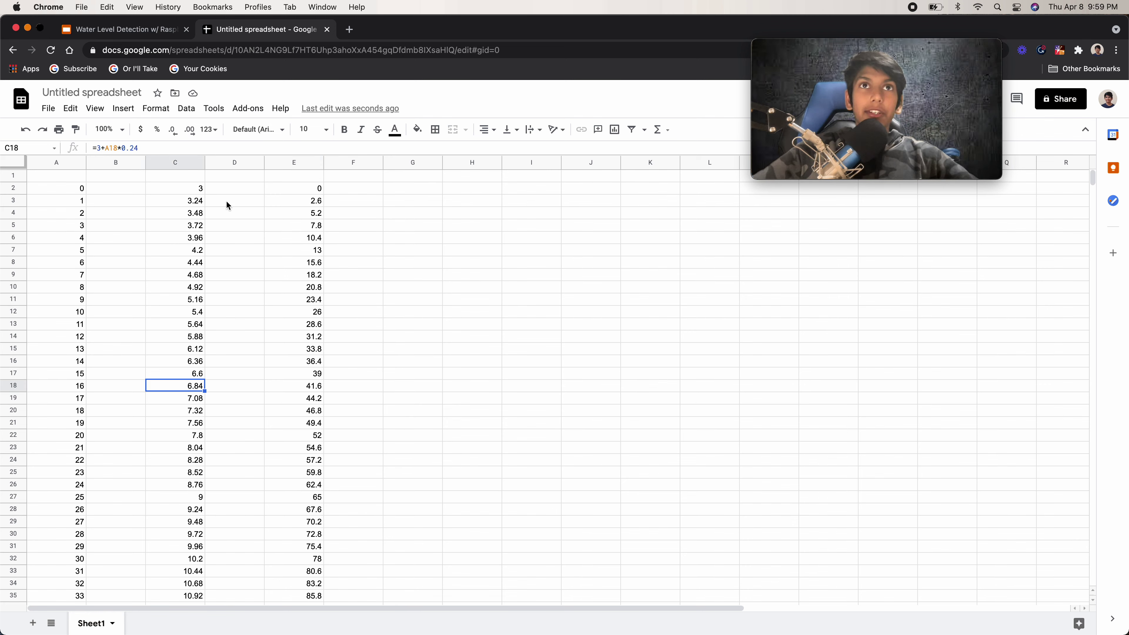
left_click(199, 314)
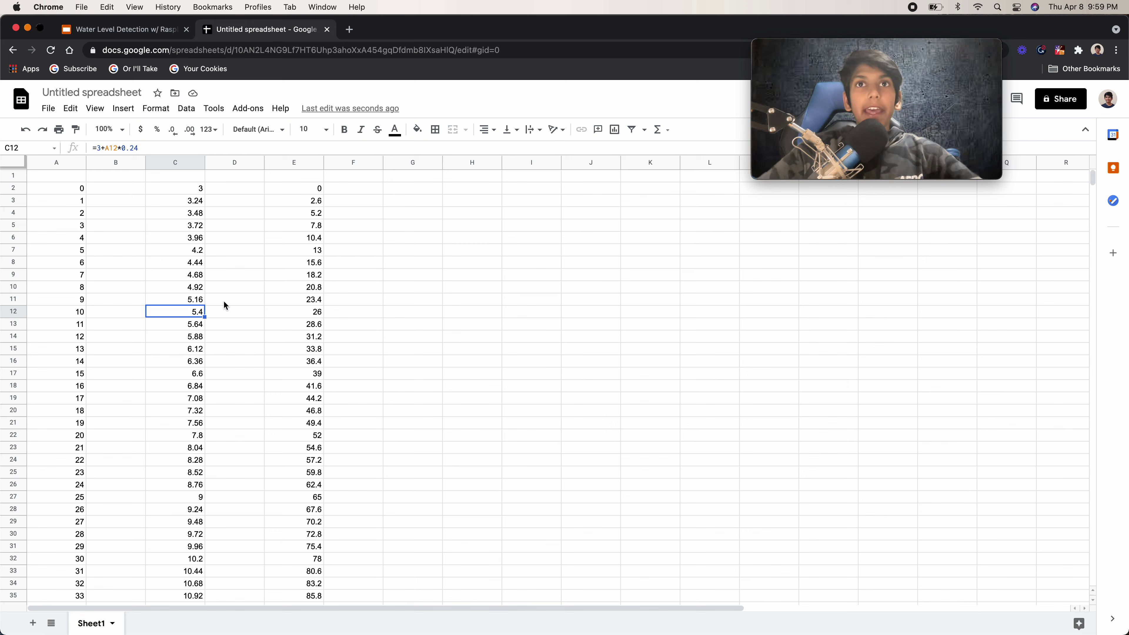
left_click(296, 312)
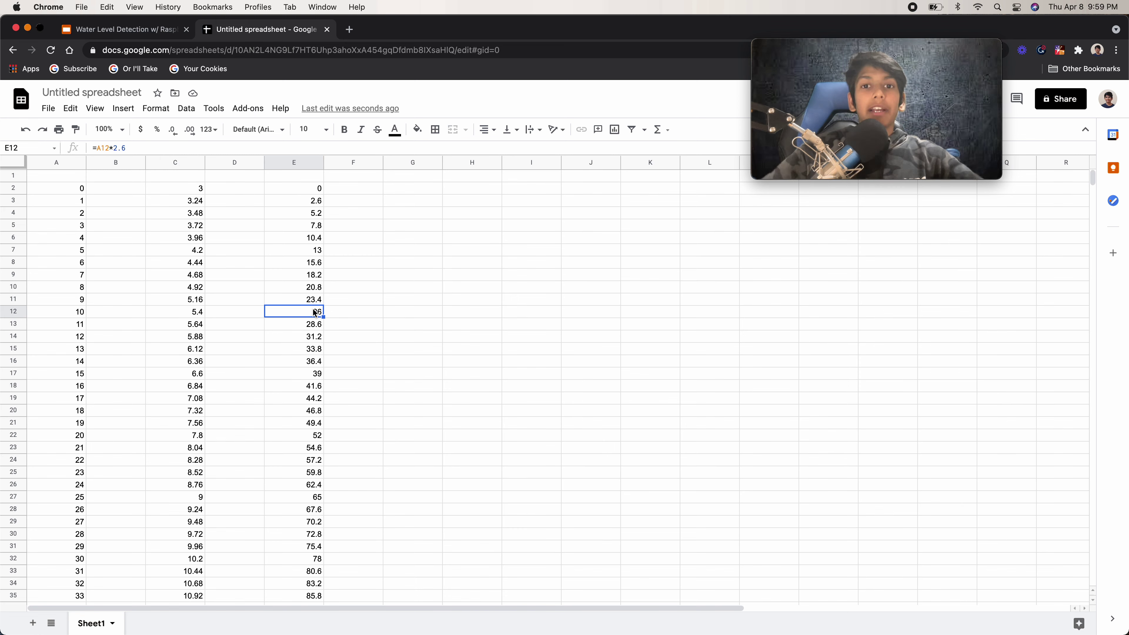
scroll(311, 315, "down", 2)
left_click(302, 446)
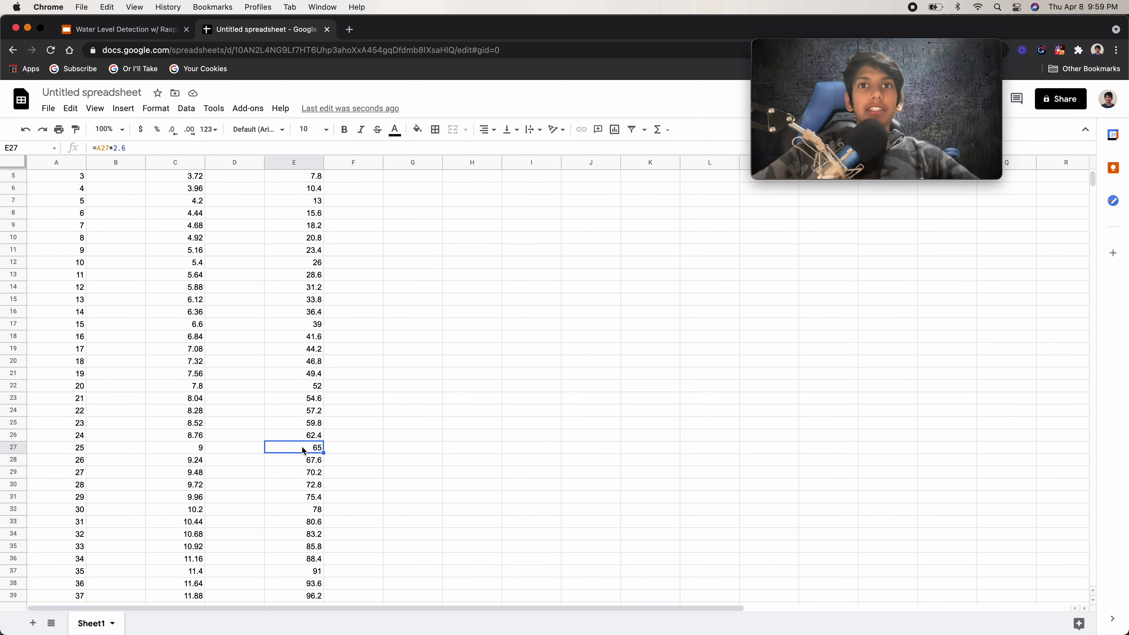
scroll(321, 509, "down", 2)
left_click(321, 508)
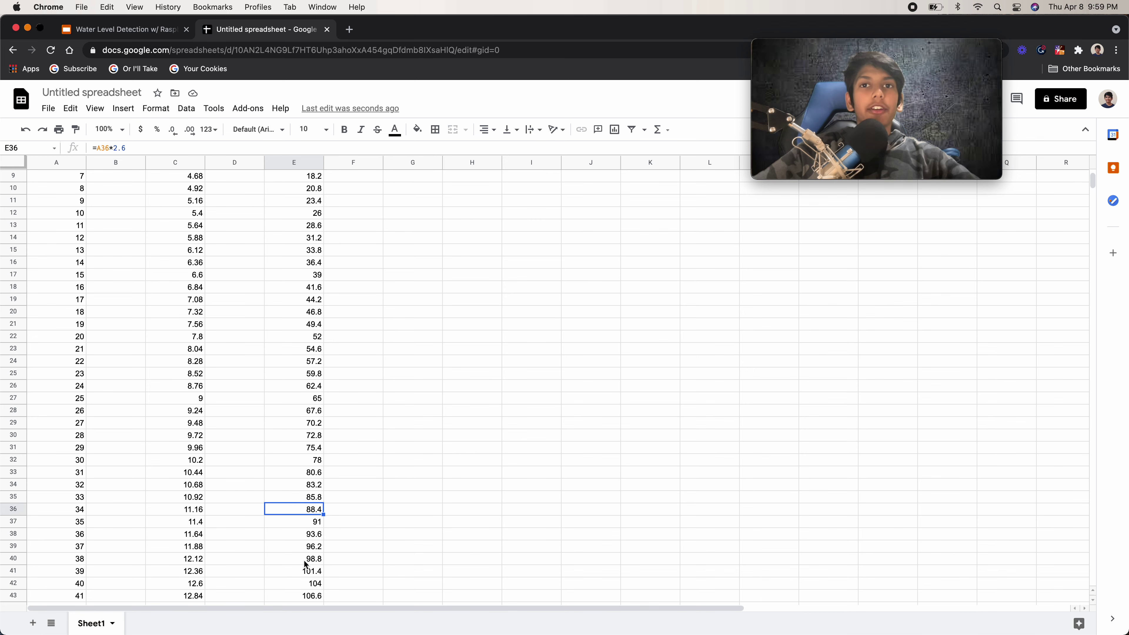
scroll(307, 562, "down", 4)
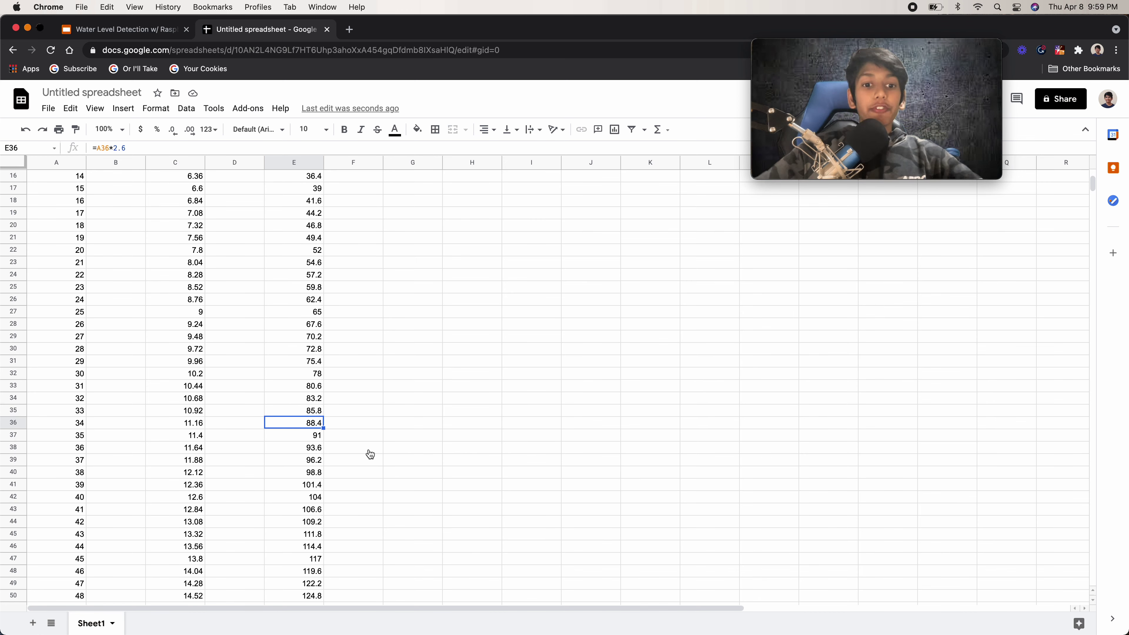
Switch to app.py in Visual Studio Code and remove the blank line above dis_round = round(dis) in the index function.
key("super+Tab")
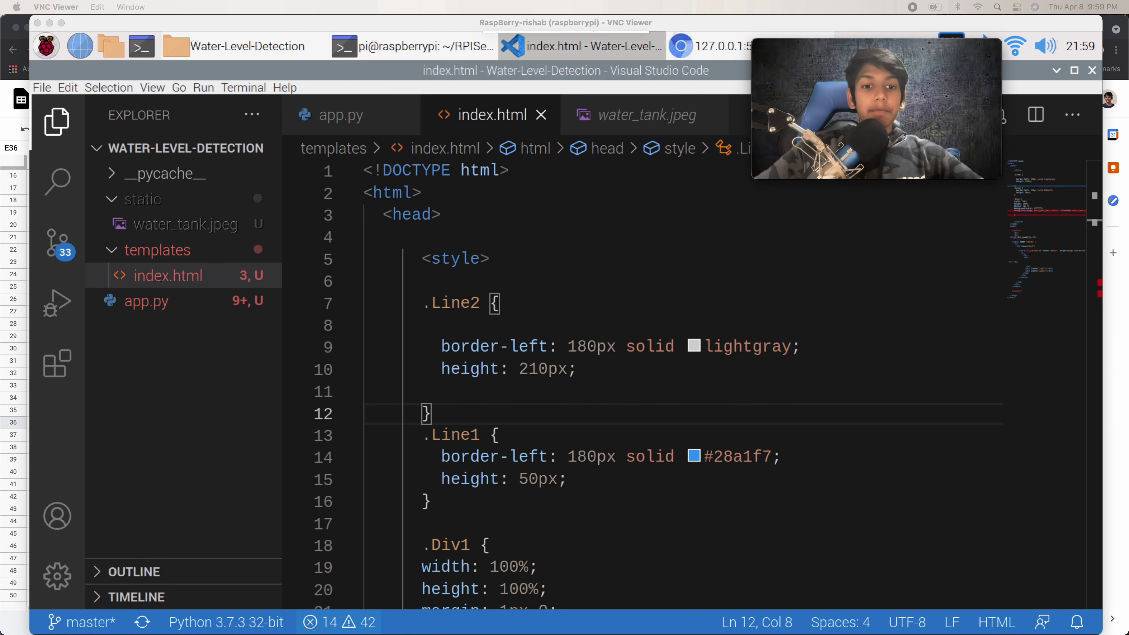
left_click(330, 118)
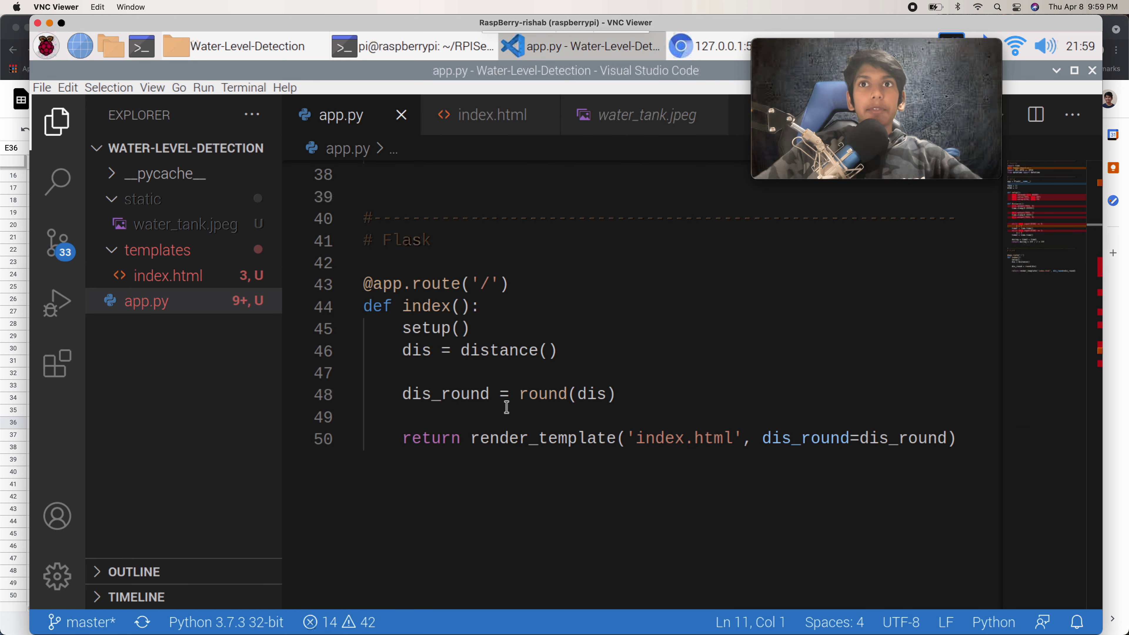
left_click(543, 389)
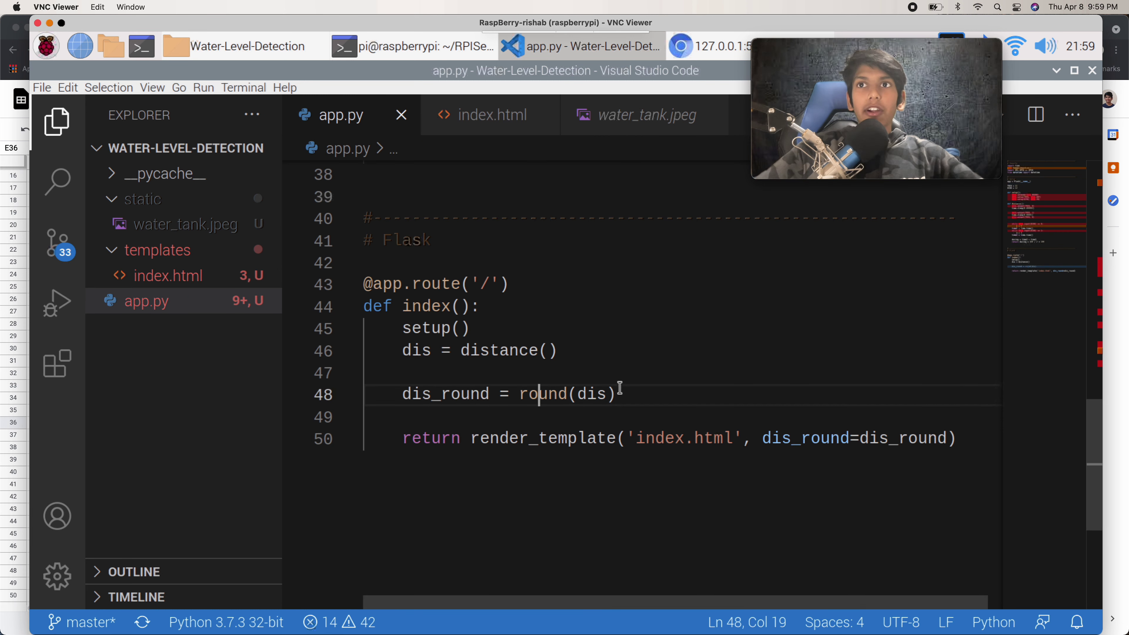
left_click(567, 373)
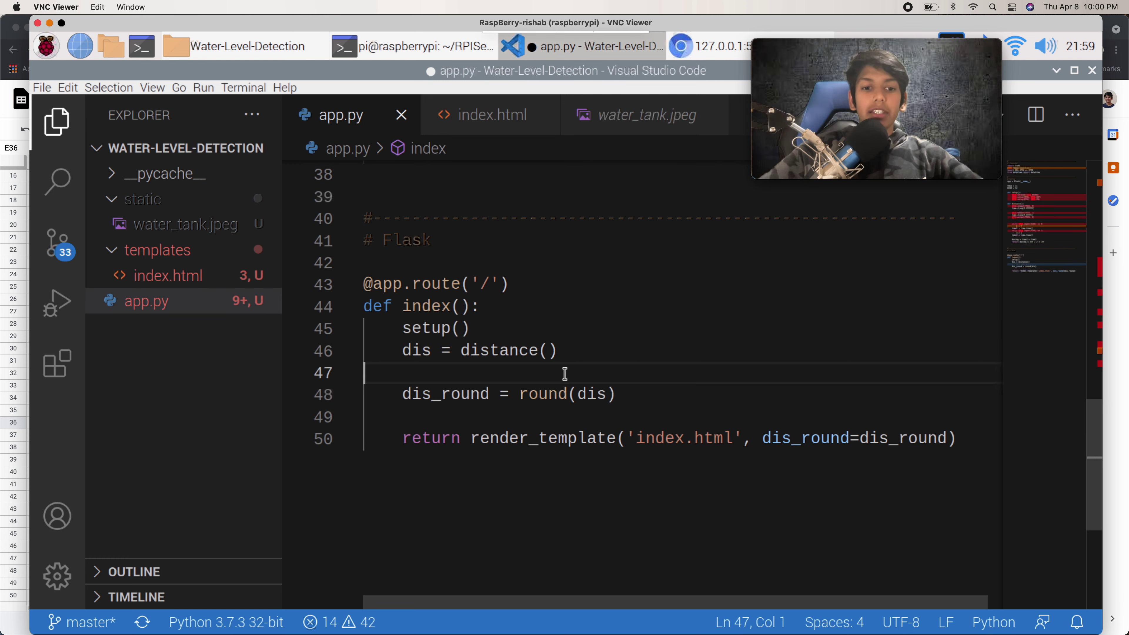
key("BackSpace")
Delete the dis_round = round(dis) statement from the index function.
left_click(628, 372)
key("shift+Left")
key("shift+Left")
key("shift+Left")
key("shift+Left")
key("shift+Left")
key("shift+Left")
key("shift+Left")
key("shift+Left")
key("shift+Left")
key("shift+Left")
key("shift+Left")
key("shift+Left")
key("shift+Left")
key("shift+Left")
key("shift+Left")
key("shift+Left")
key("shift+Left")
key("shift+Left")
key("shift+Left")
key("shift+Left")
key("shift+Left")
key("shift+Left")
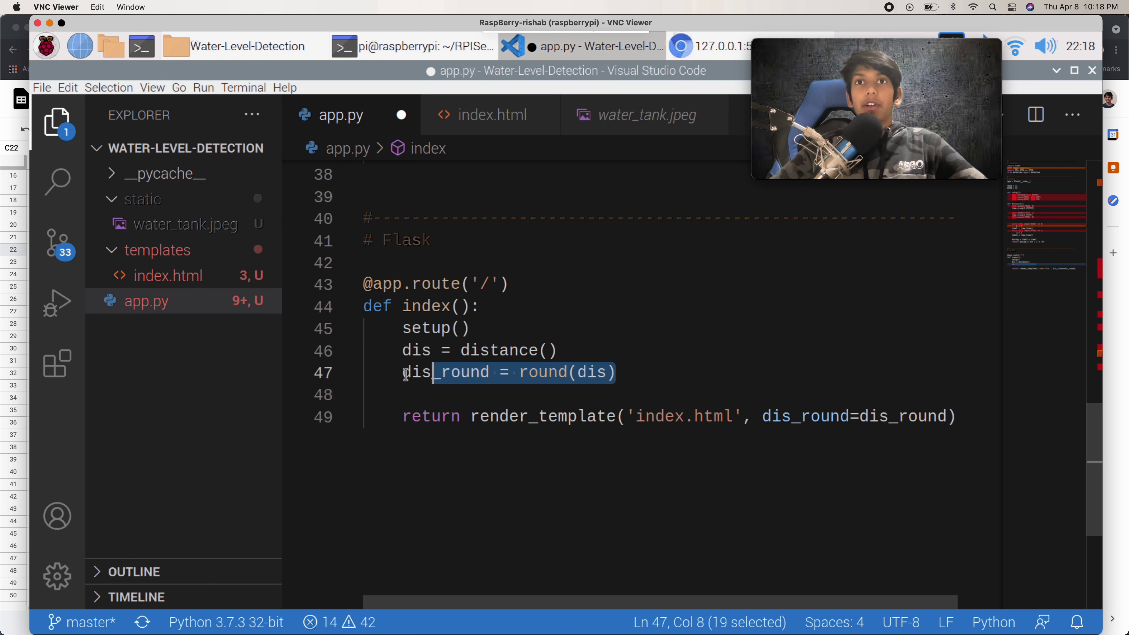
key("BackSpace")
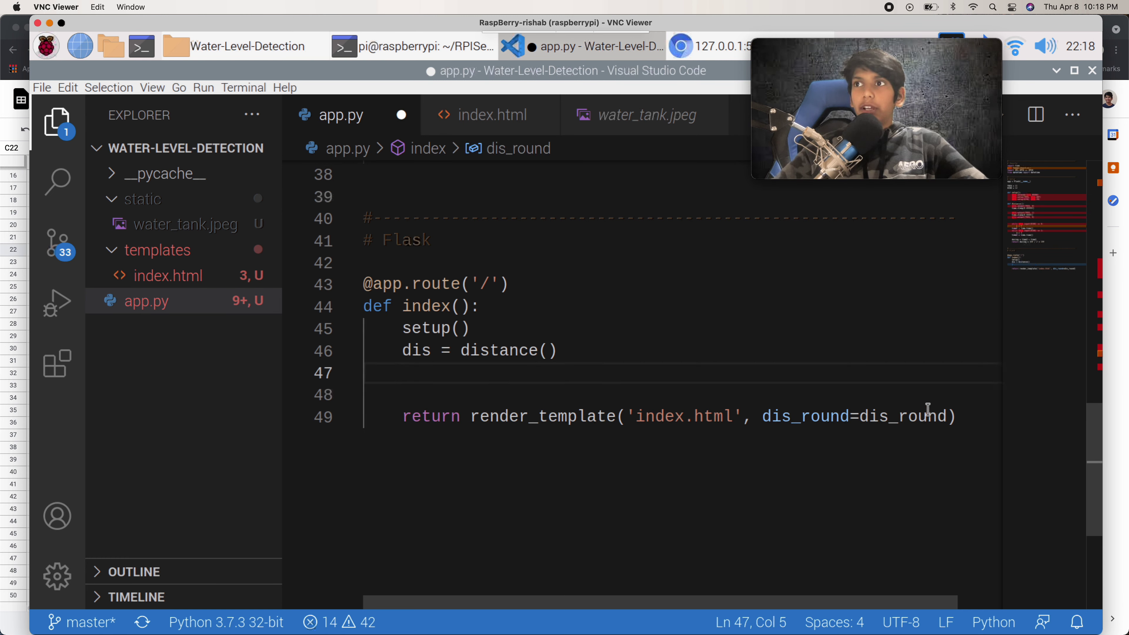
Remove the dis_round=dis_round argument and its comma from the render_template call, leaving only 'index.html'.
left_click(950, 416)
left_click(751, 417, "shift")
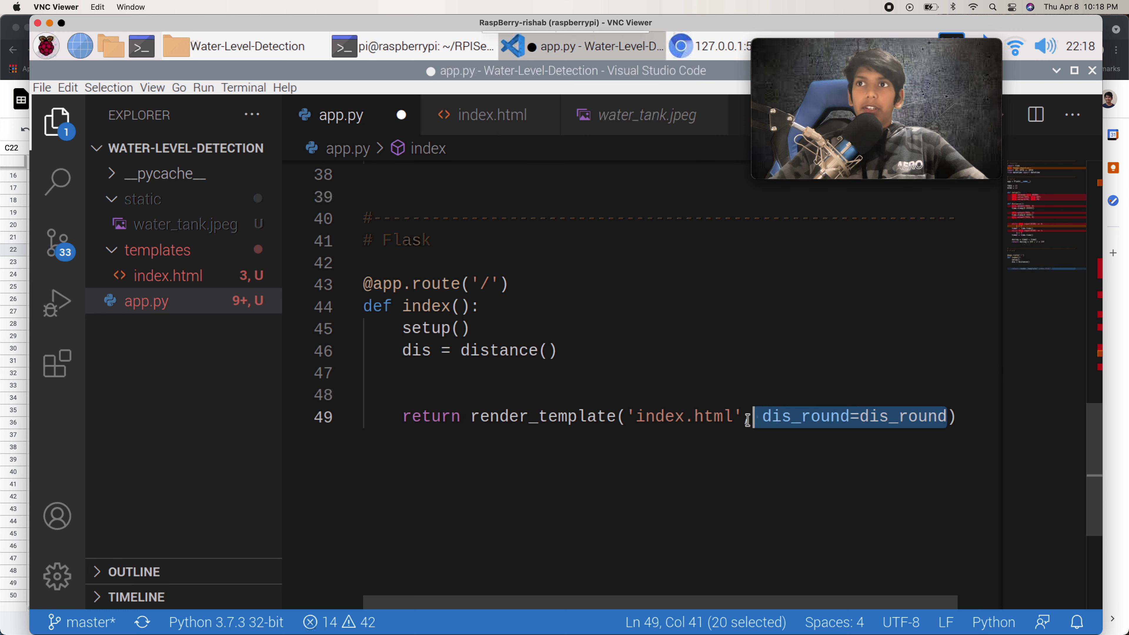
key("shift+Left")
key("BackSpace")
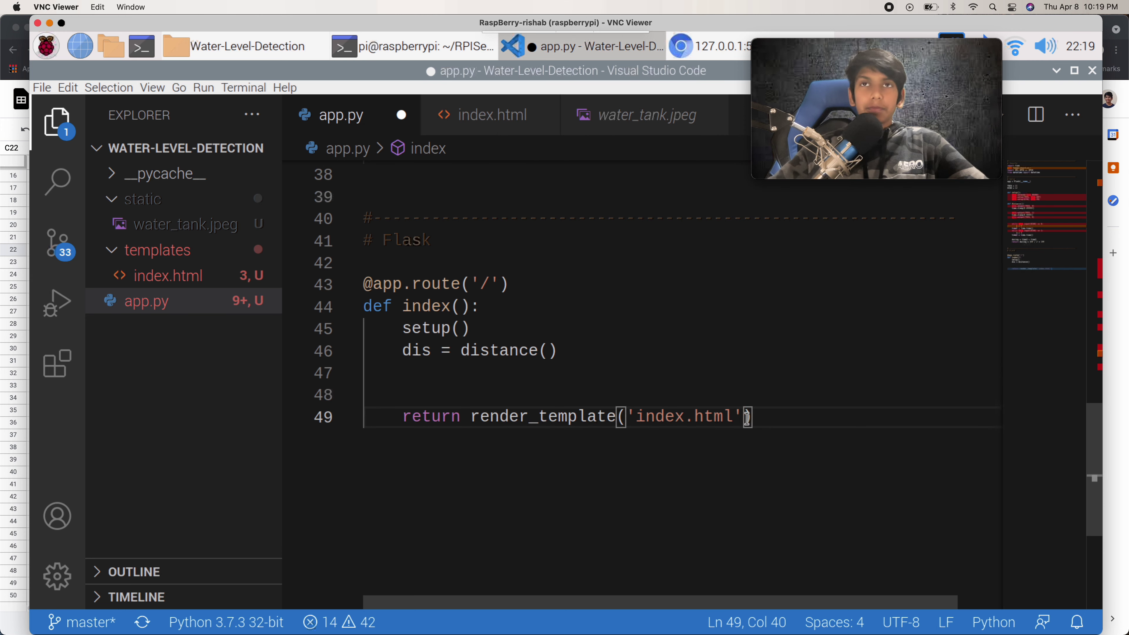
Switch to the spreadsheet in Chrome and check the column C formula in the row for level 25.
key("super+Tab")
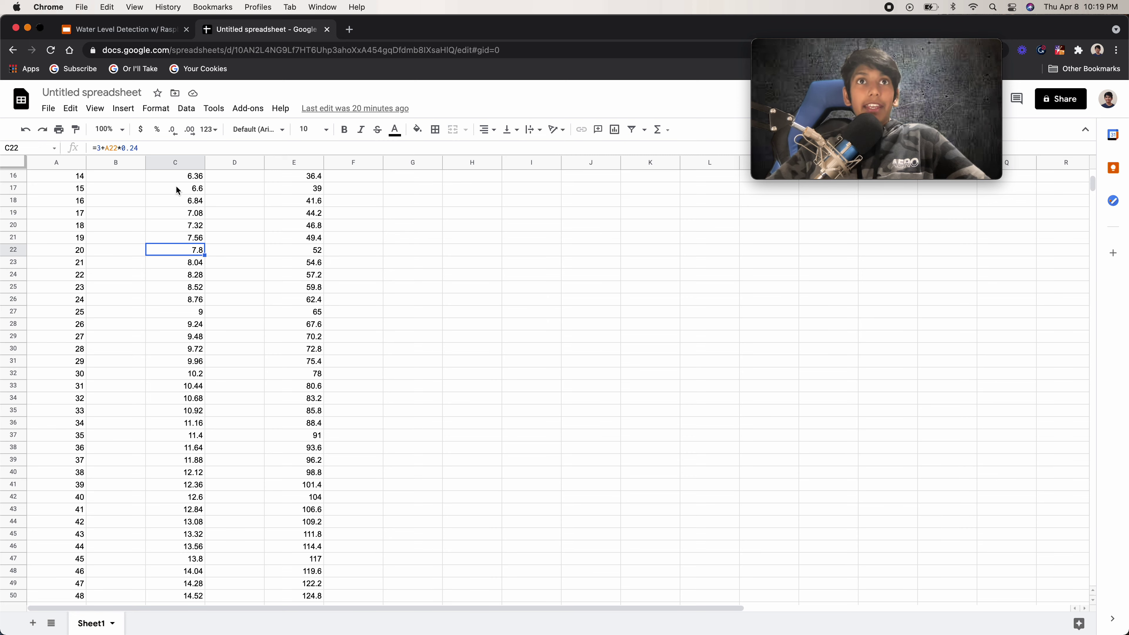
left_click_drag(176, 188, 179, 315)
left_click(179, 315)
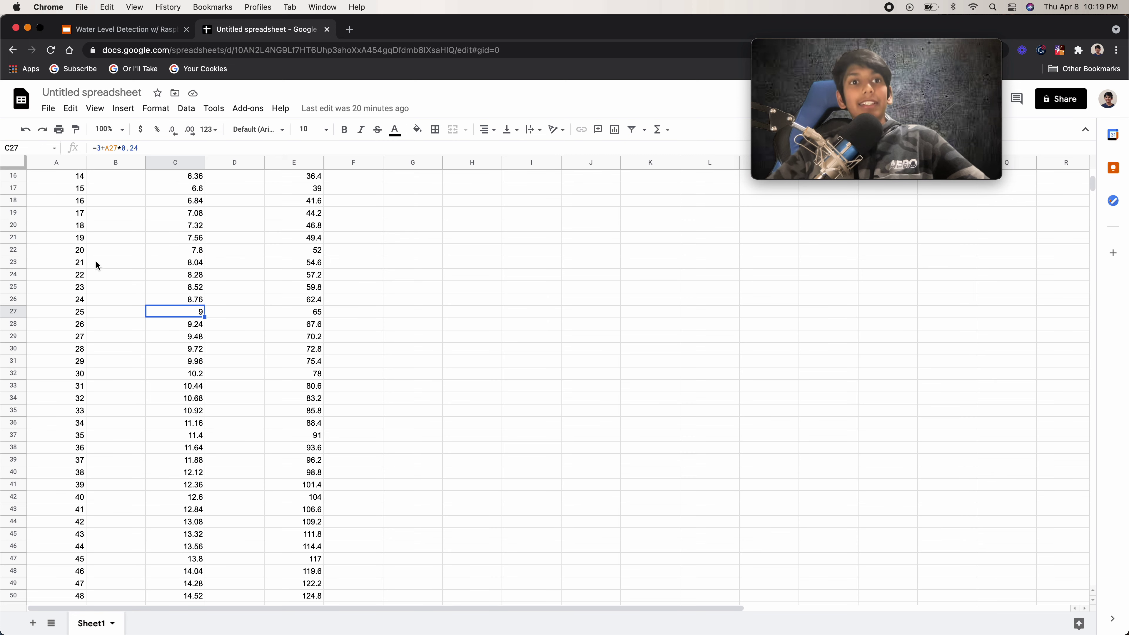
Switch back to app.py in Visual Studio Code and add percent = (dis-3) on a new line below dis = distance().
key("super+Tab")
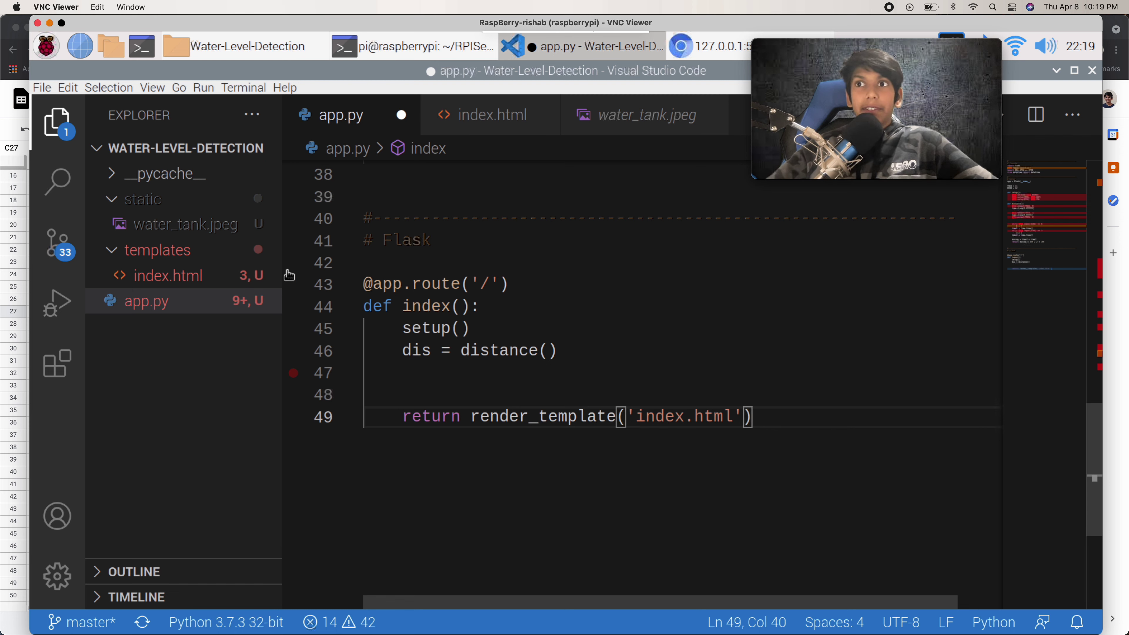
left_click(601, 353)
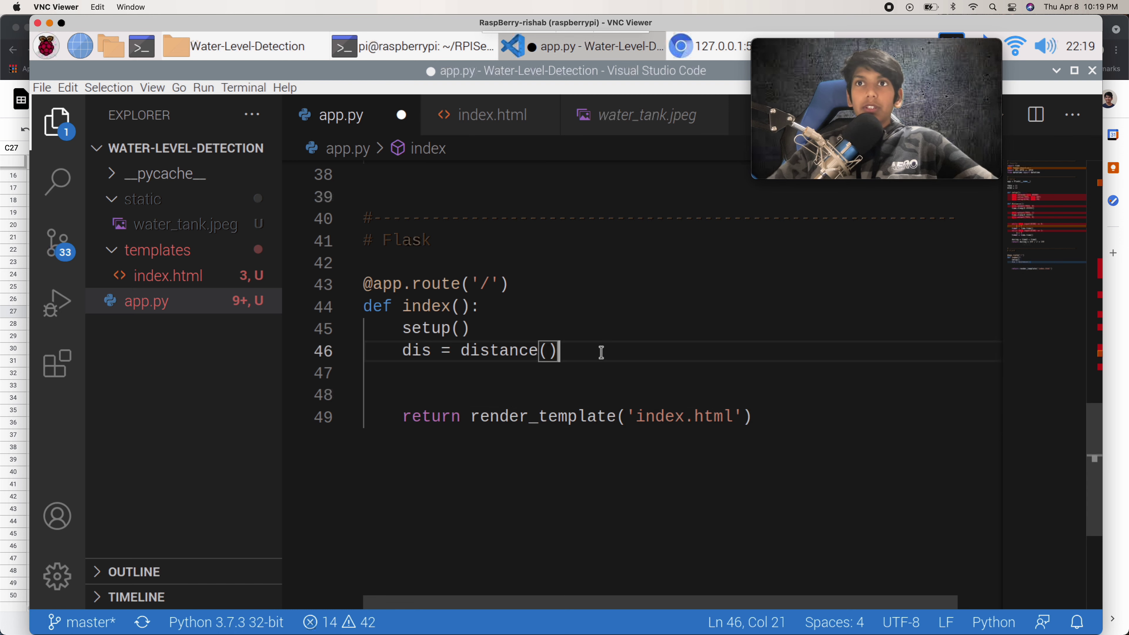
key("Return")
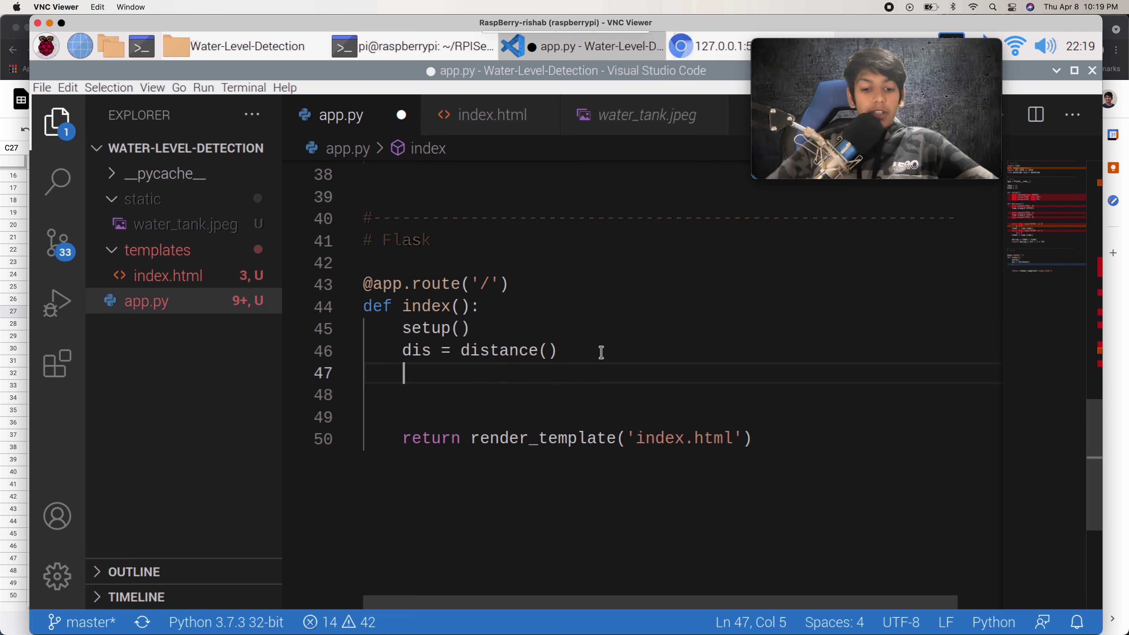
type("perce")
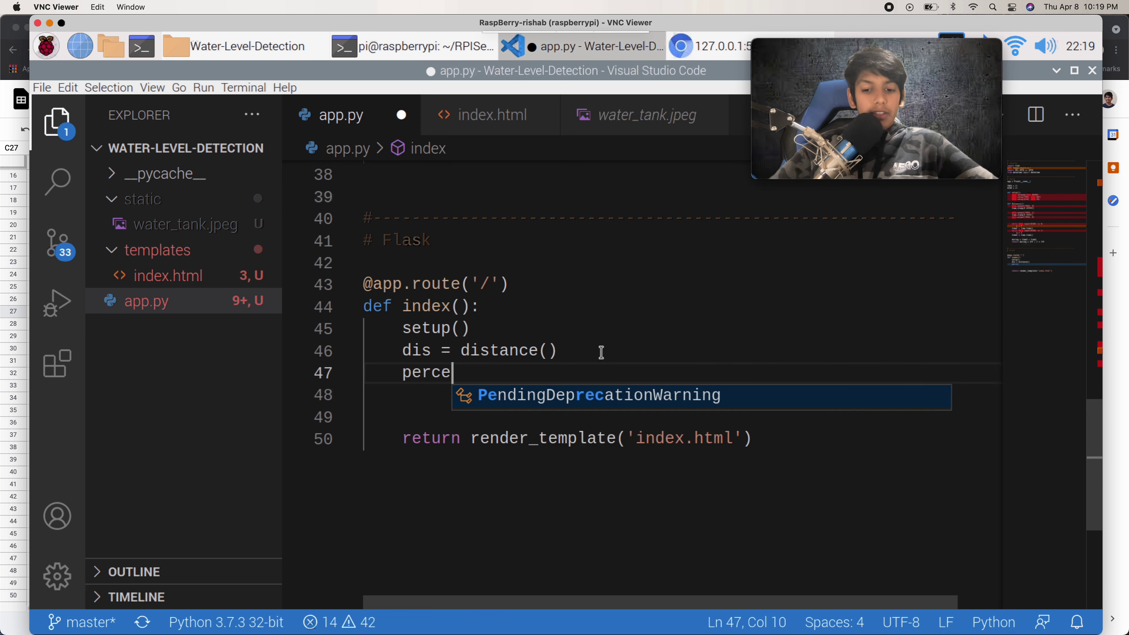
type("nt")
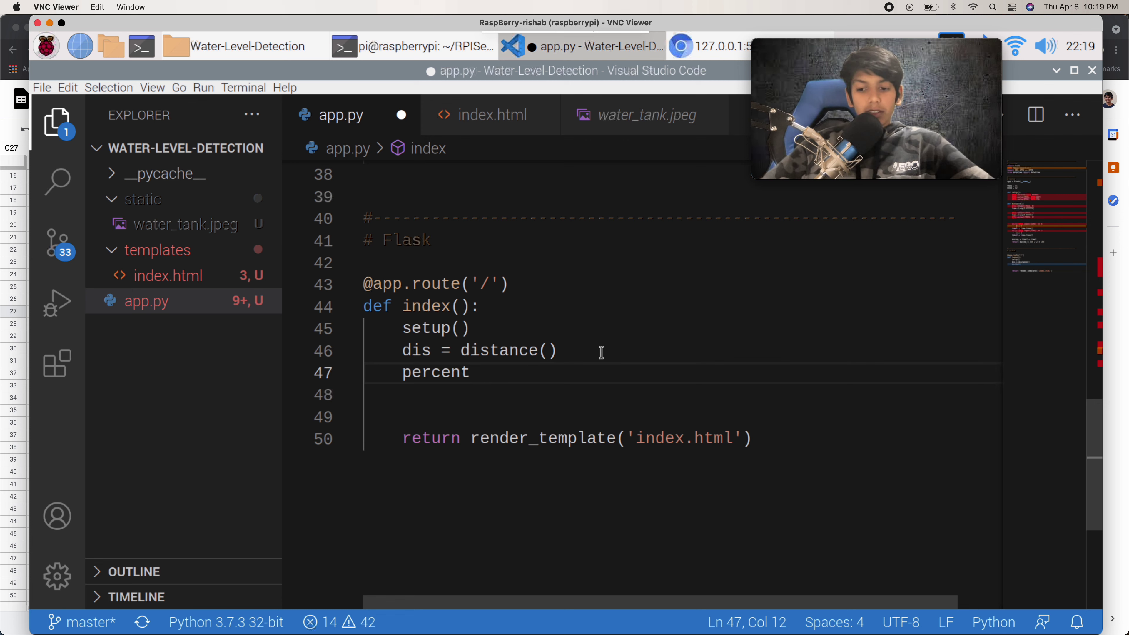
type("  =")
key("BackSpace")
key("BackSpace")
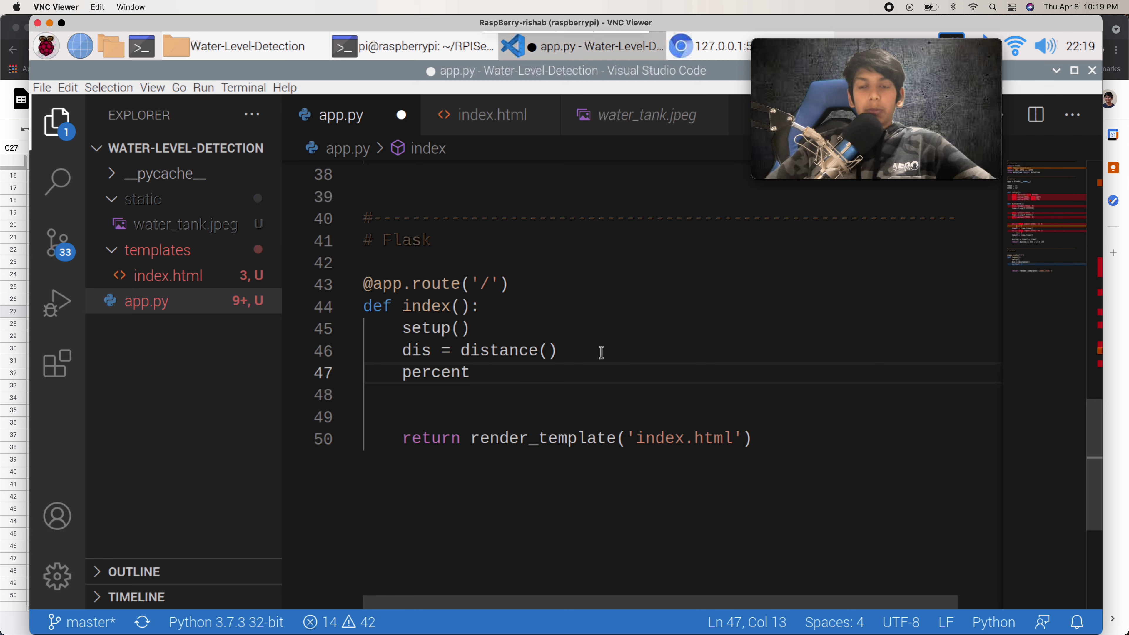
type("= ")
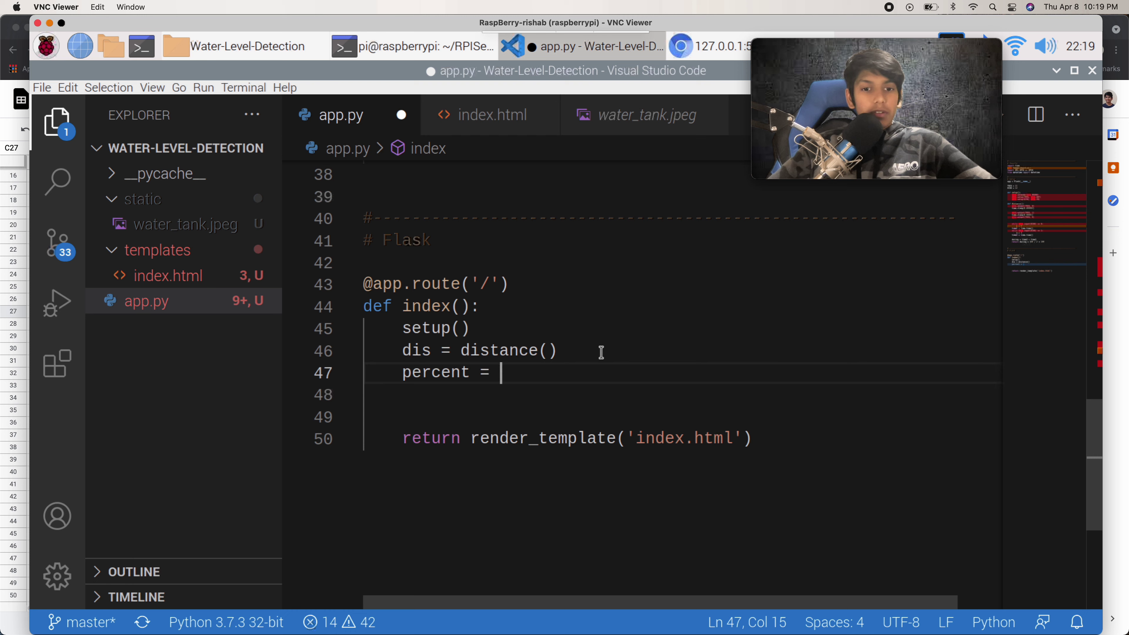
type("(")
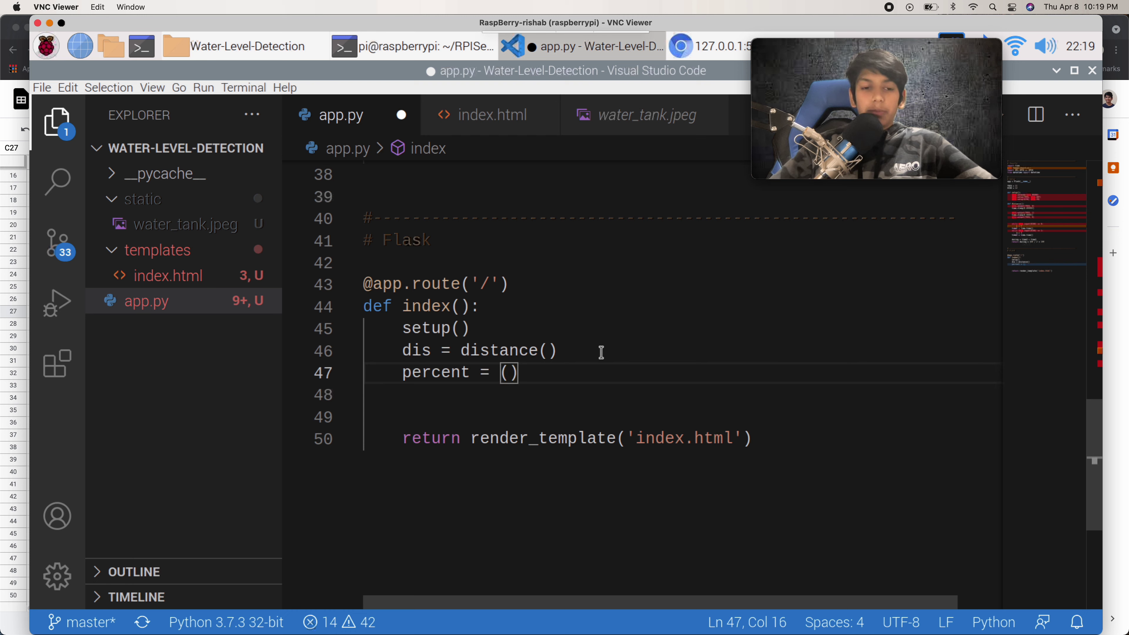
type("dis")
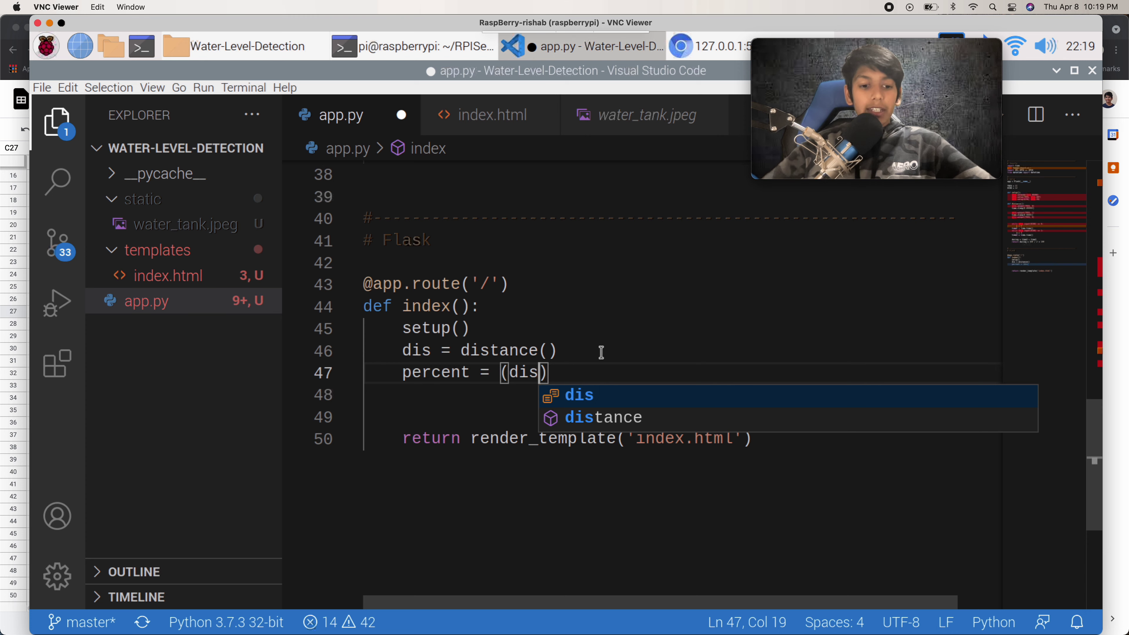
type("-3)")
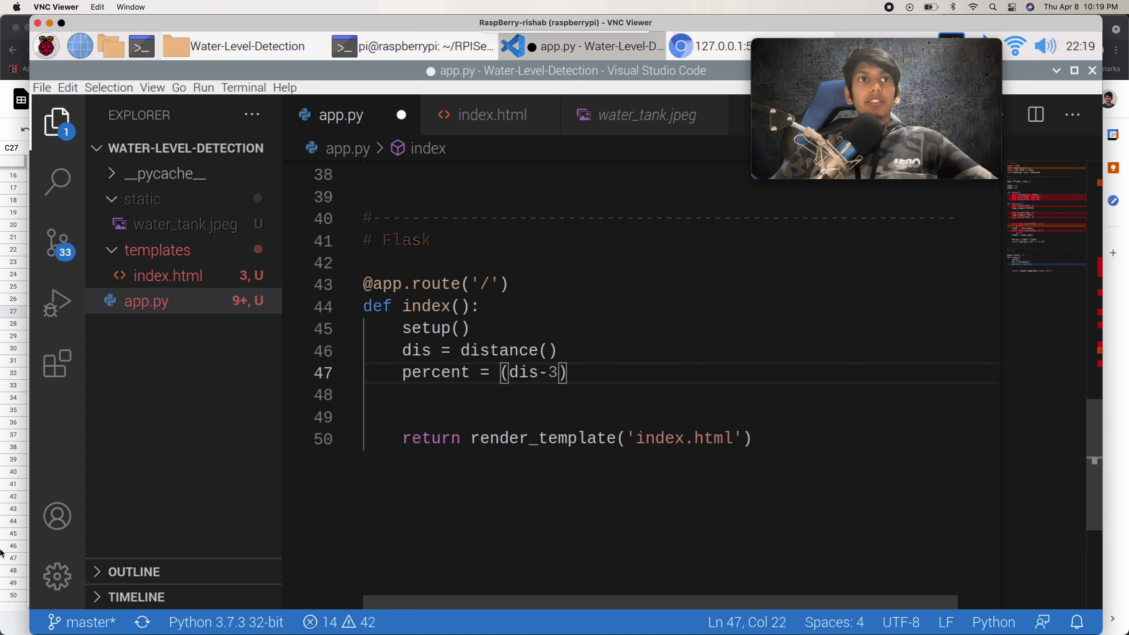
Inspect the column C formulas for levels 16 and 21 in the Chrome spreadsheet, and return to app.py in Visual Studio Code.
left_click(25, 419)
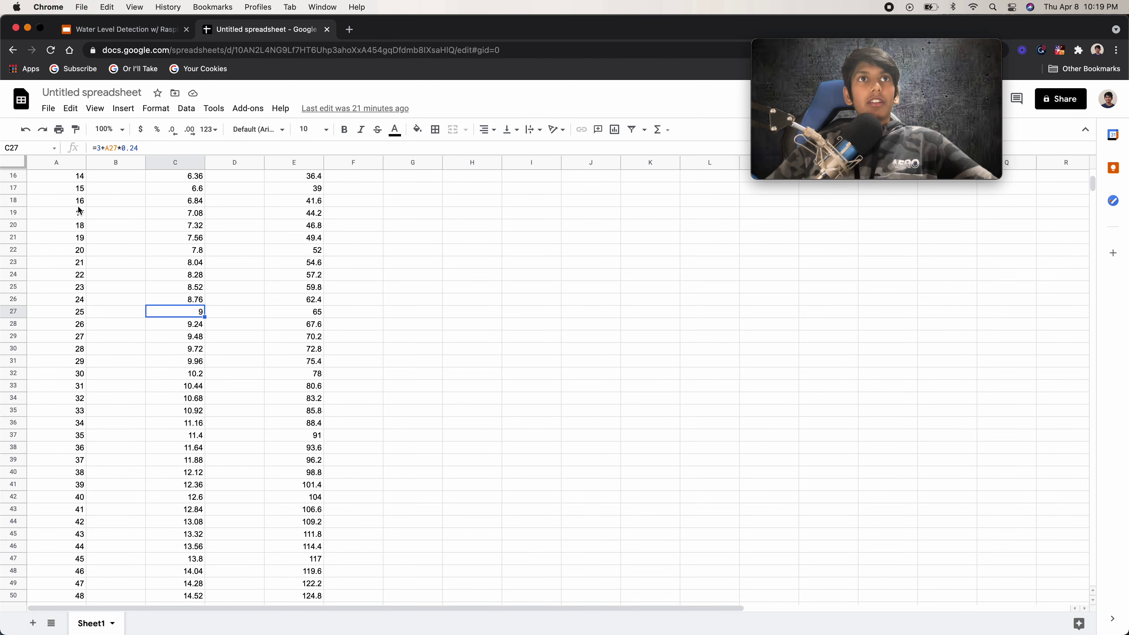
left_click(192, 203)
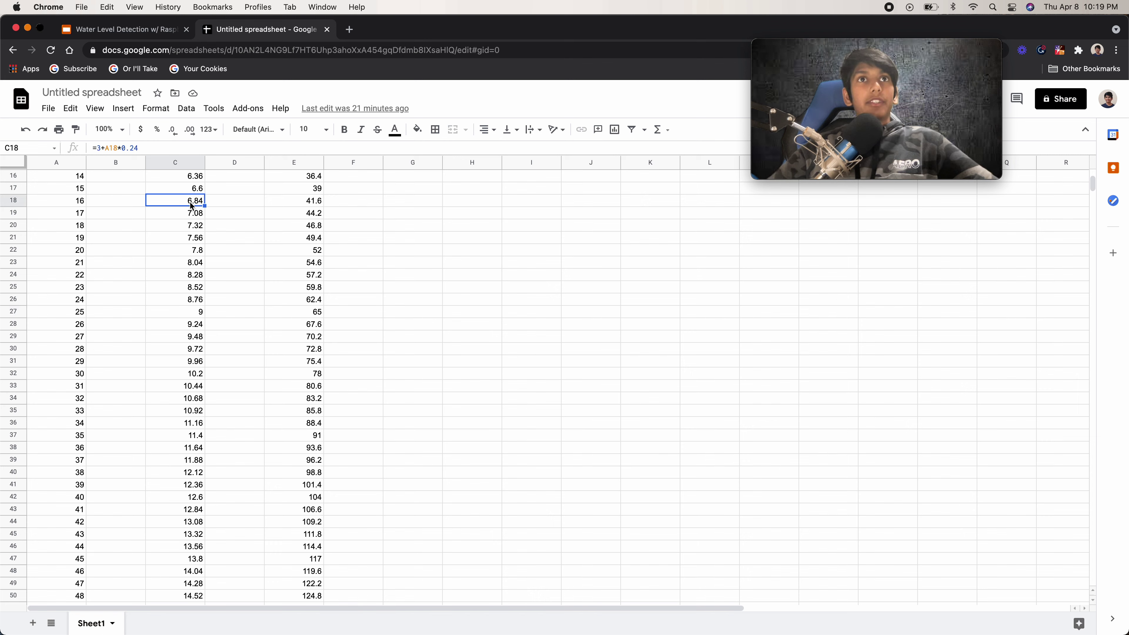
left_click(101, 148)
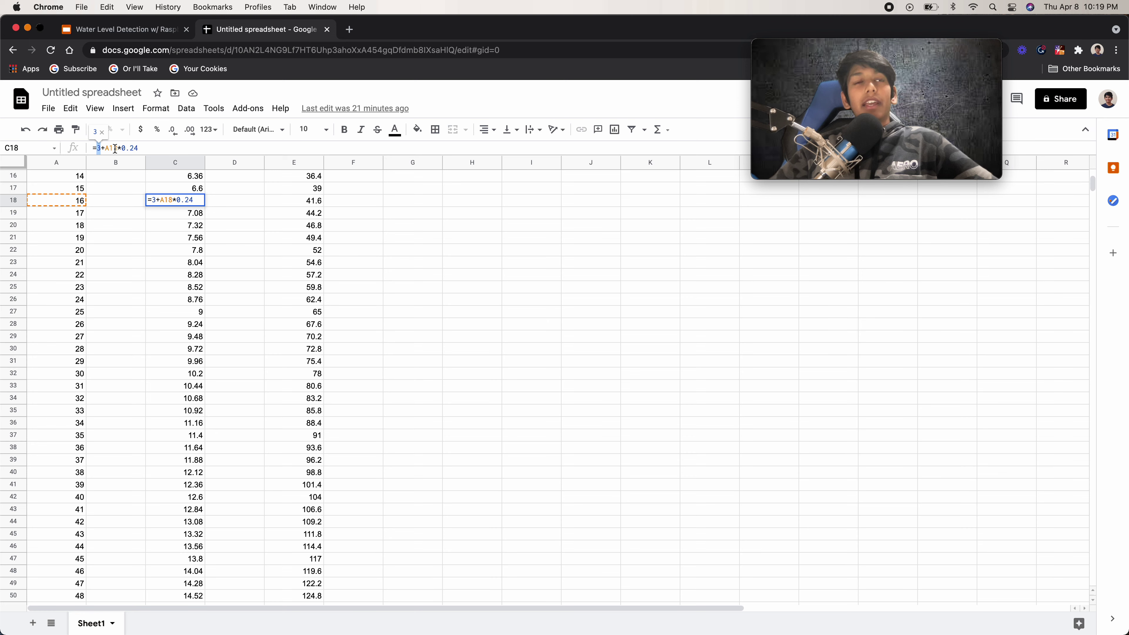
left_click(165, 261)
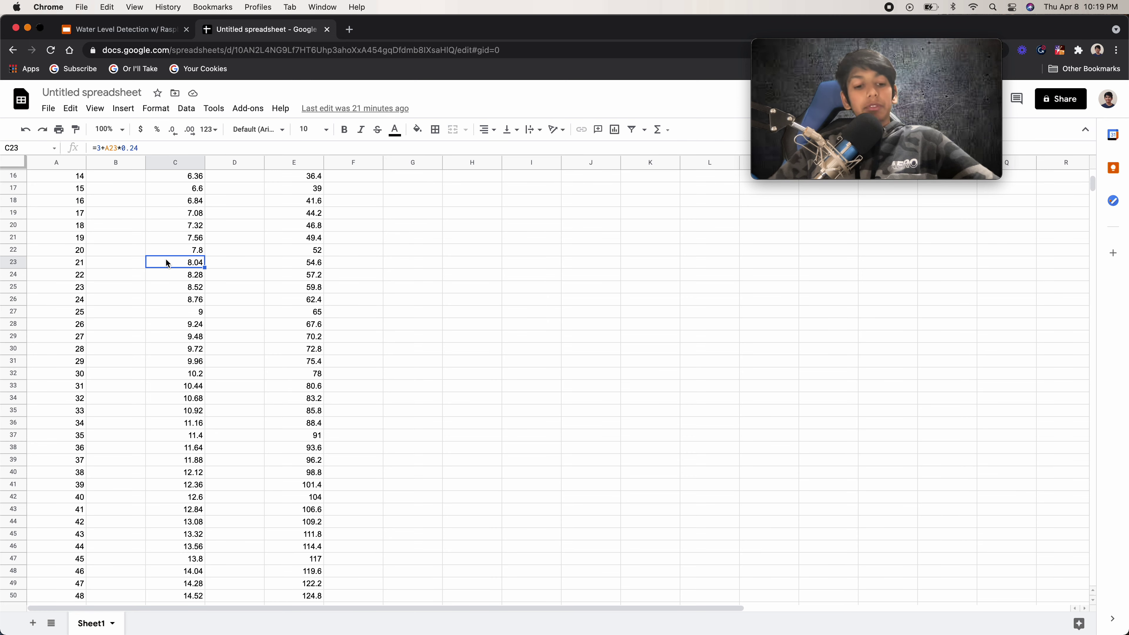
key("super+Tab")
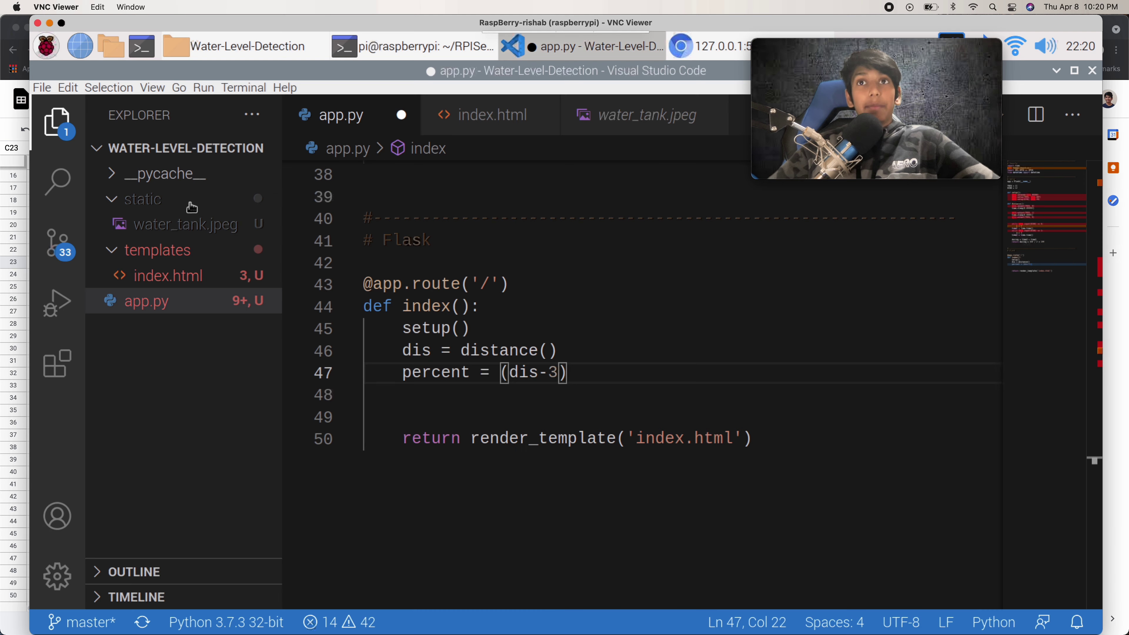